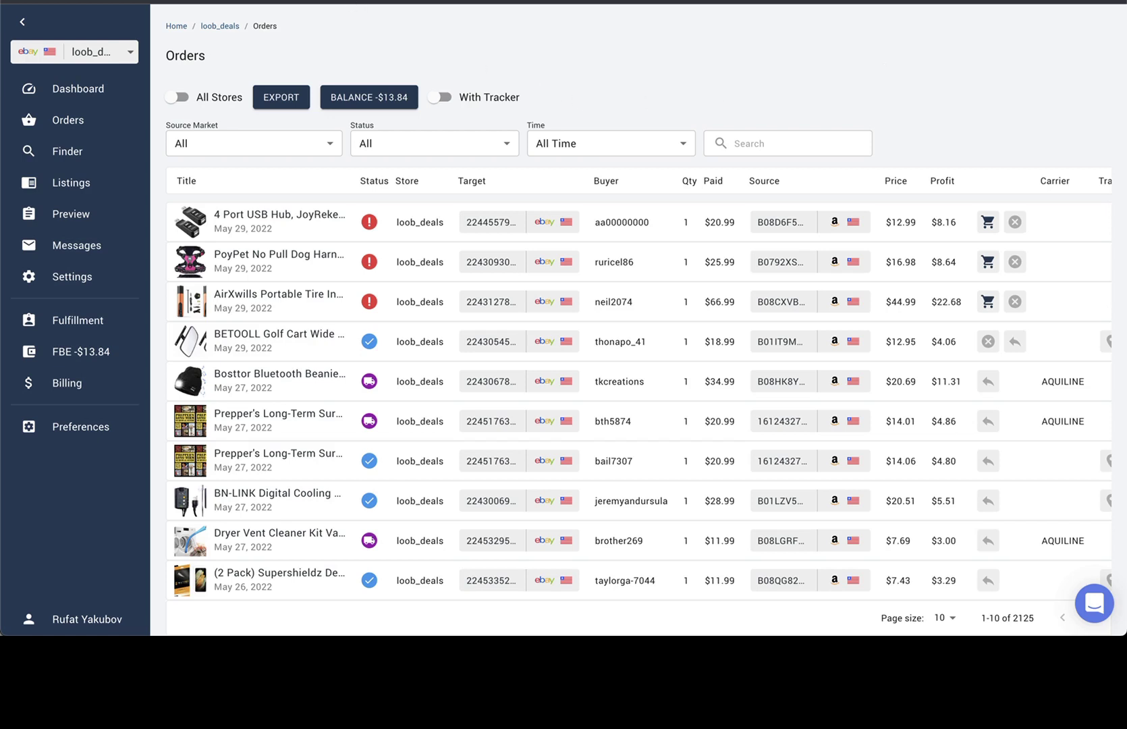
click(359, 3)
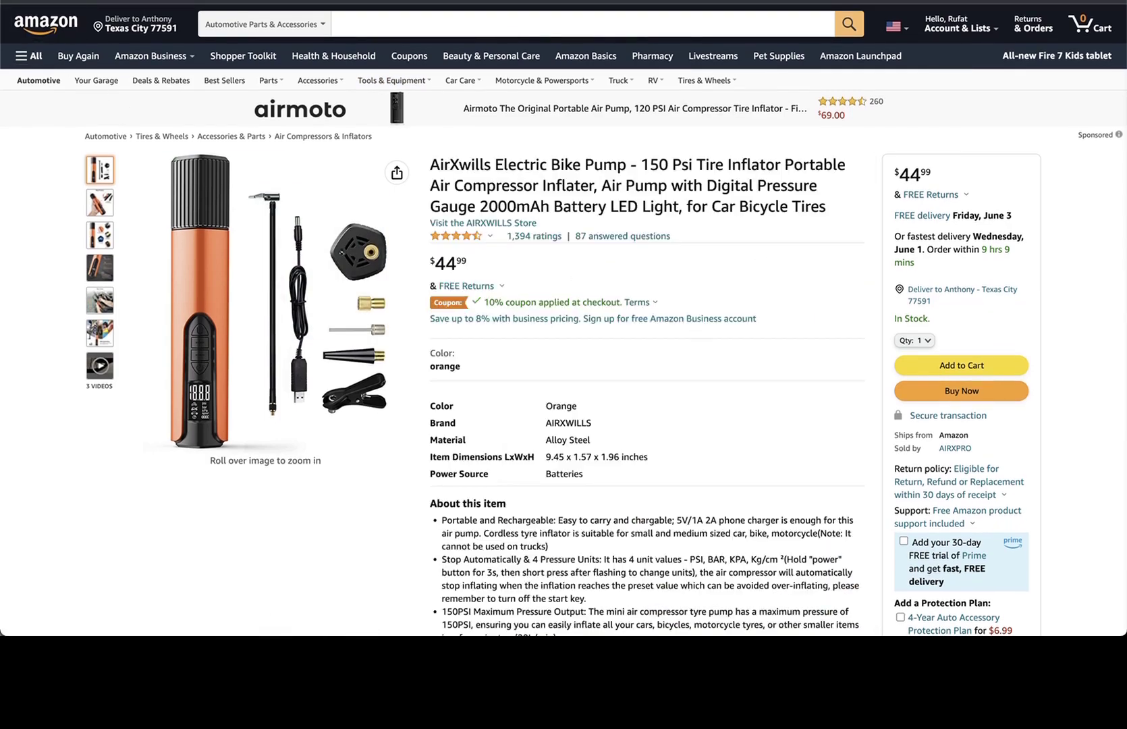
click(74, 2)
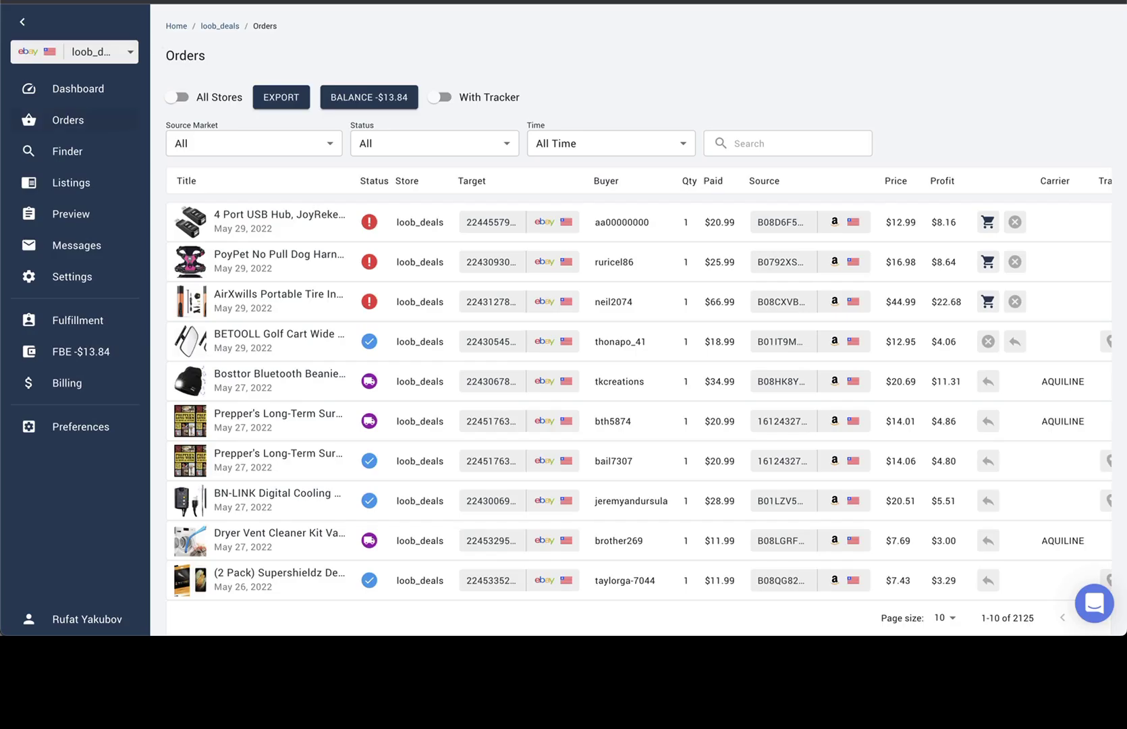
Open a new fulfillment account form for amazon.com and examine its credential, billing address, payment, security question and proxy fields
click(69, 323)
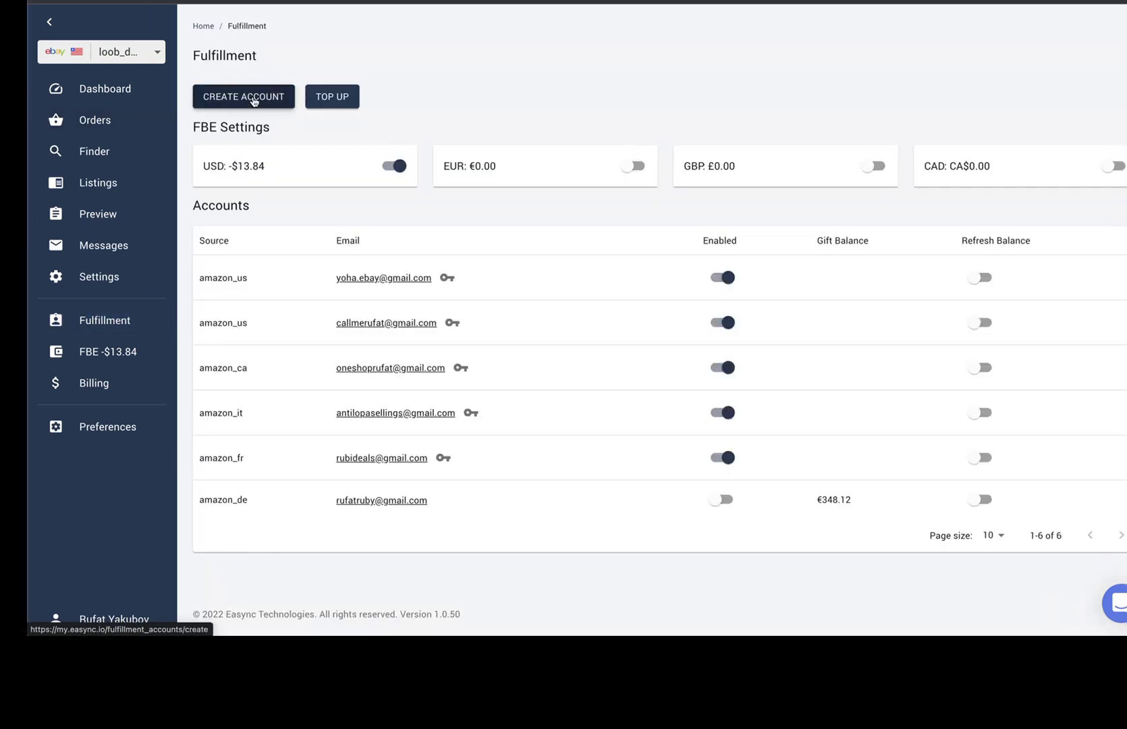
click(216, 99)
click(336, 117)
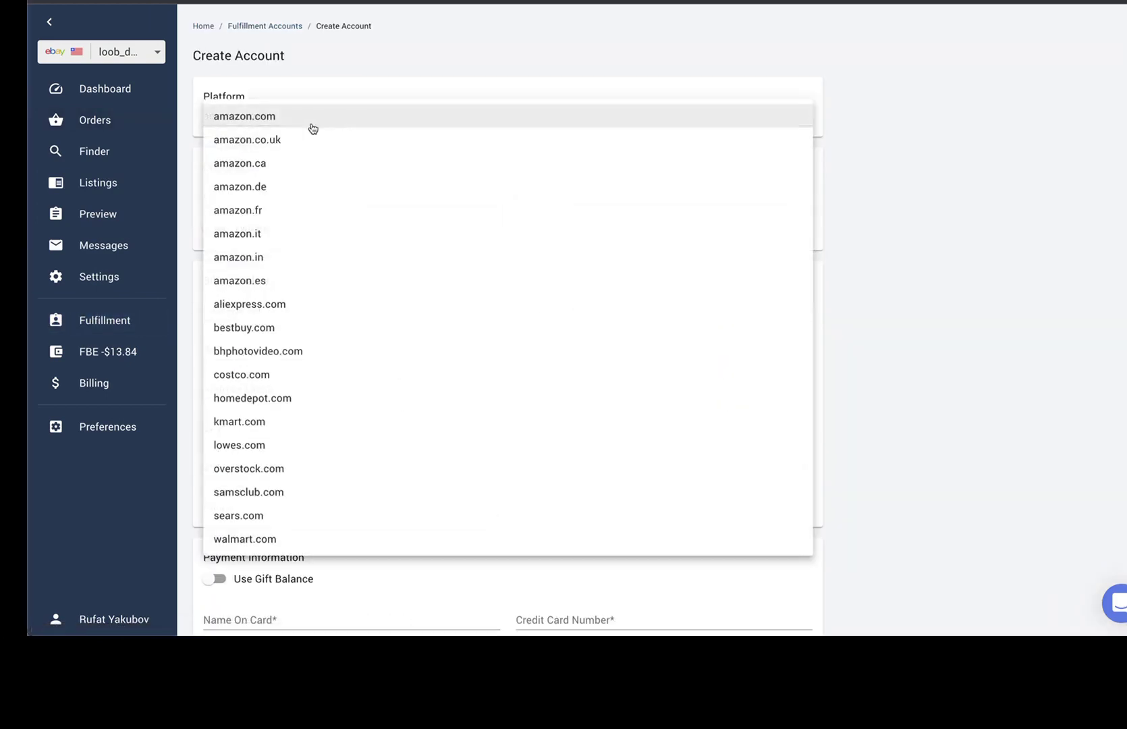
click(295, 117)
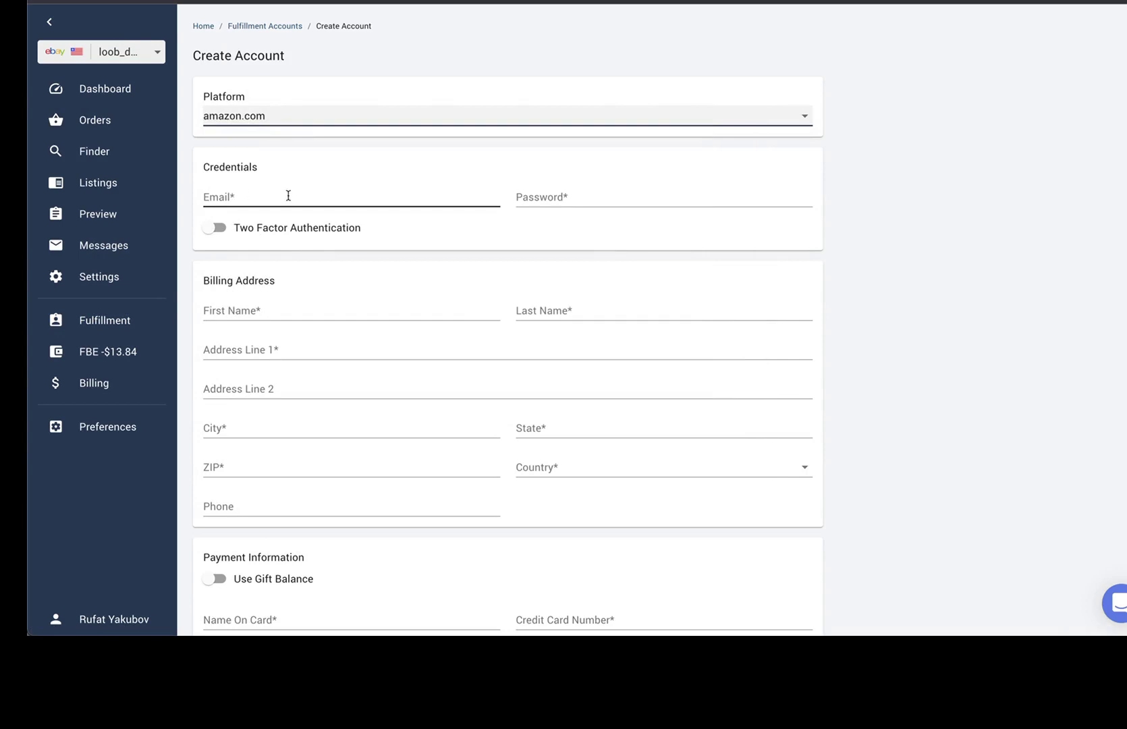
scroll(413, 223, down, 3)
scroll(413, 220, up, 3)
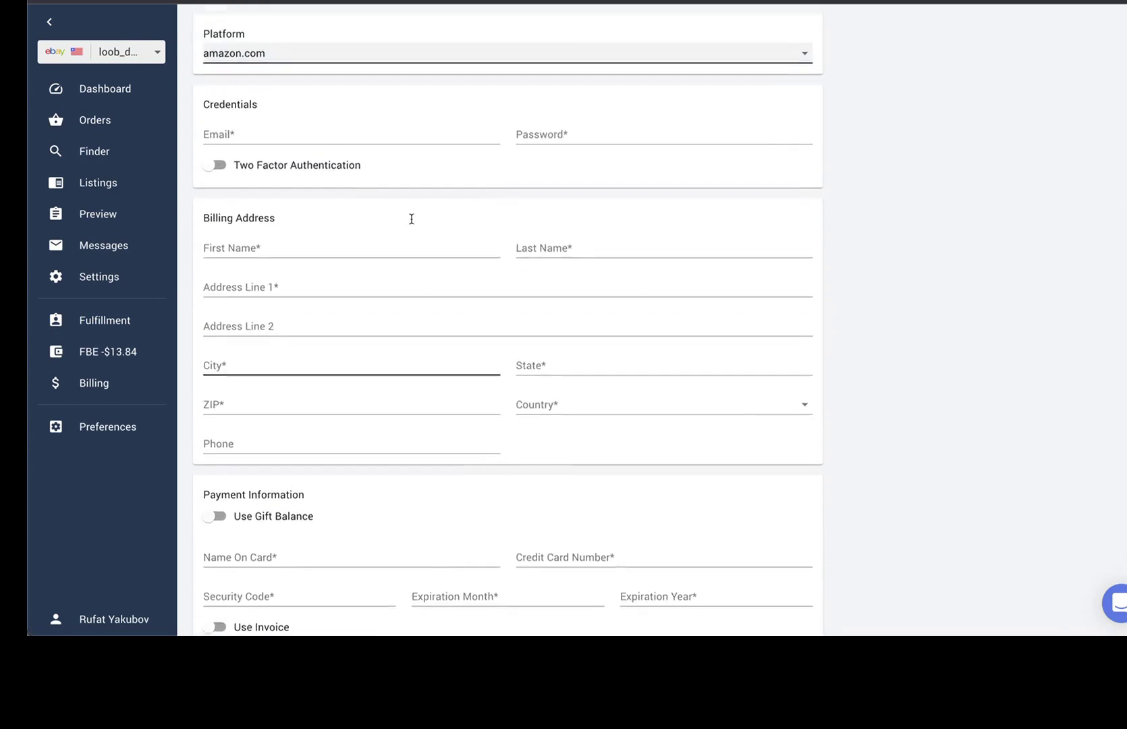
scroll(414, 223, down, 5)
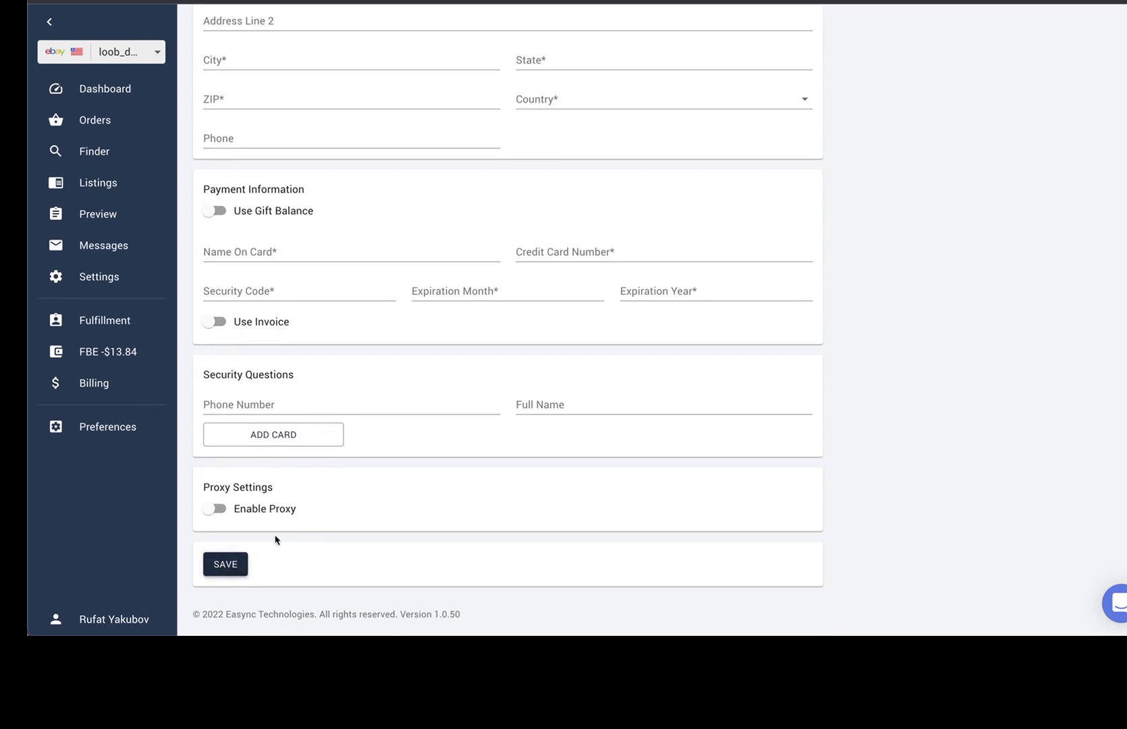
scroll(327, 521, up, 5)
scroll(321, 327, down, 4)
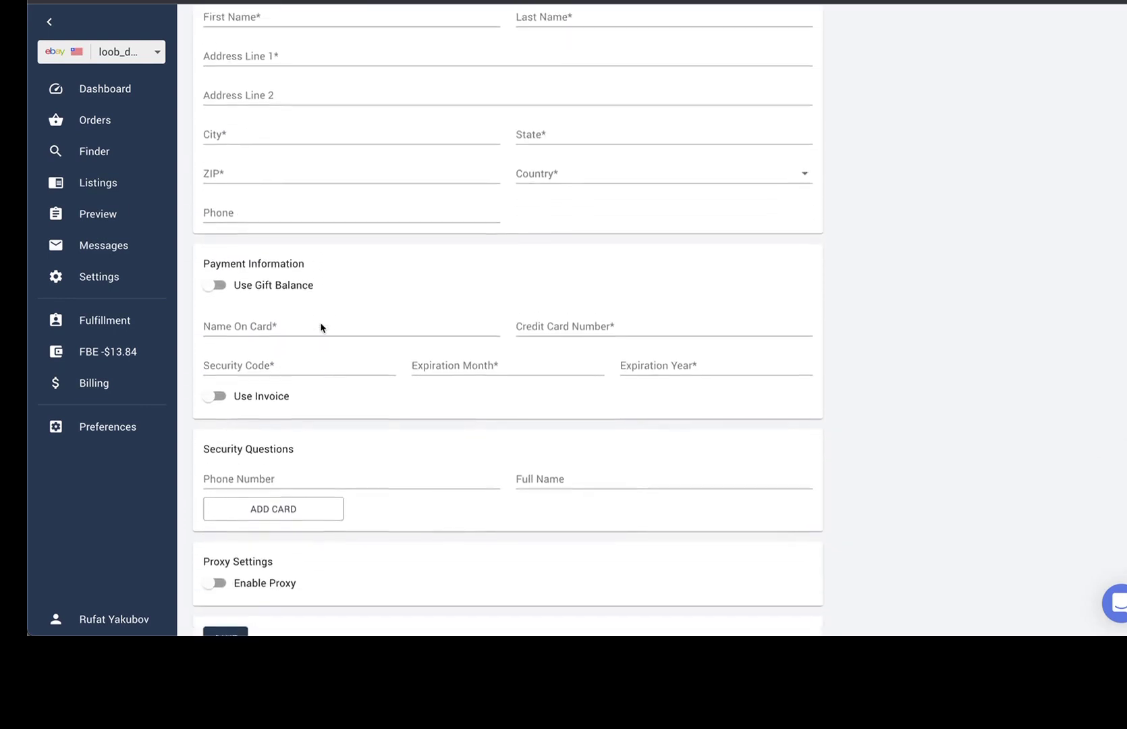
scroll(250, 341, up, 1)
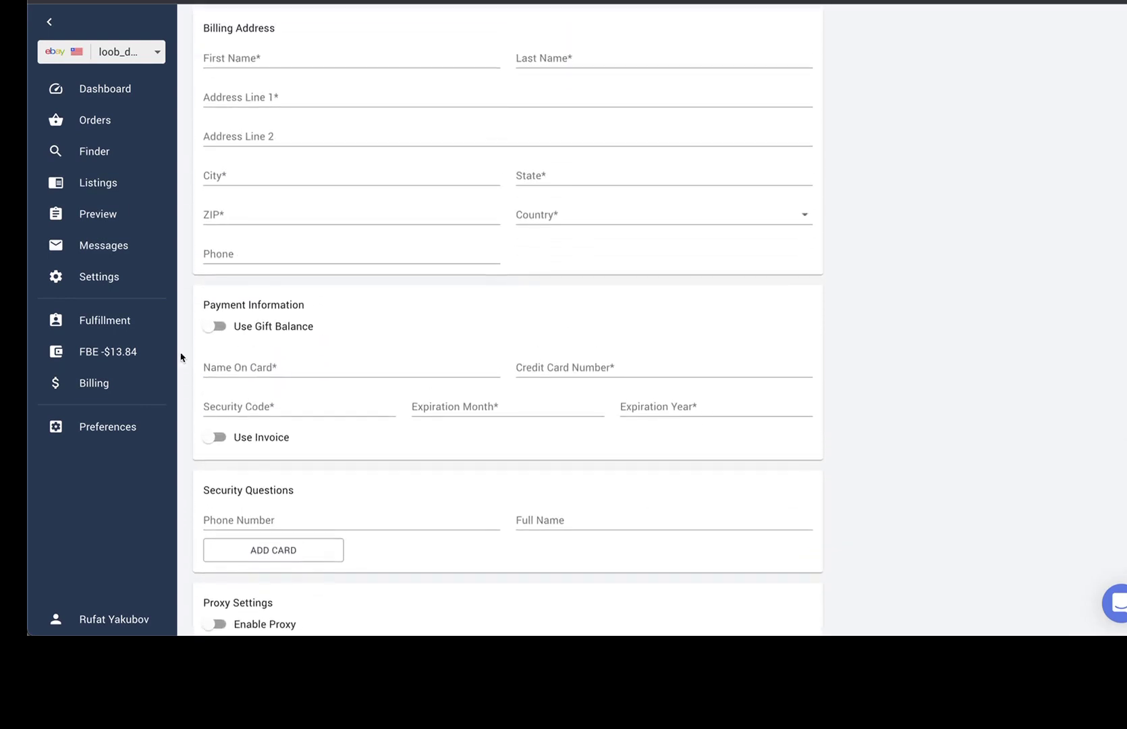
Open the email forwarding preferences and examine the Gmail forwarding instructions and the list of forwarded email addresses
click(90, 433)
click(263, 99)
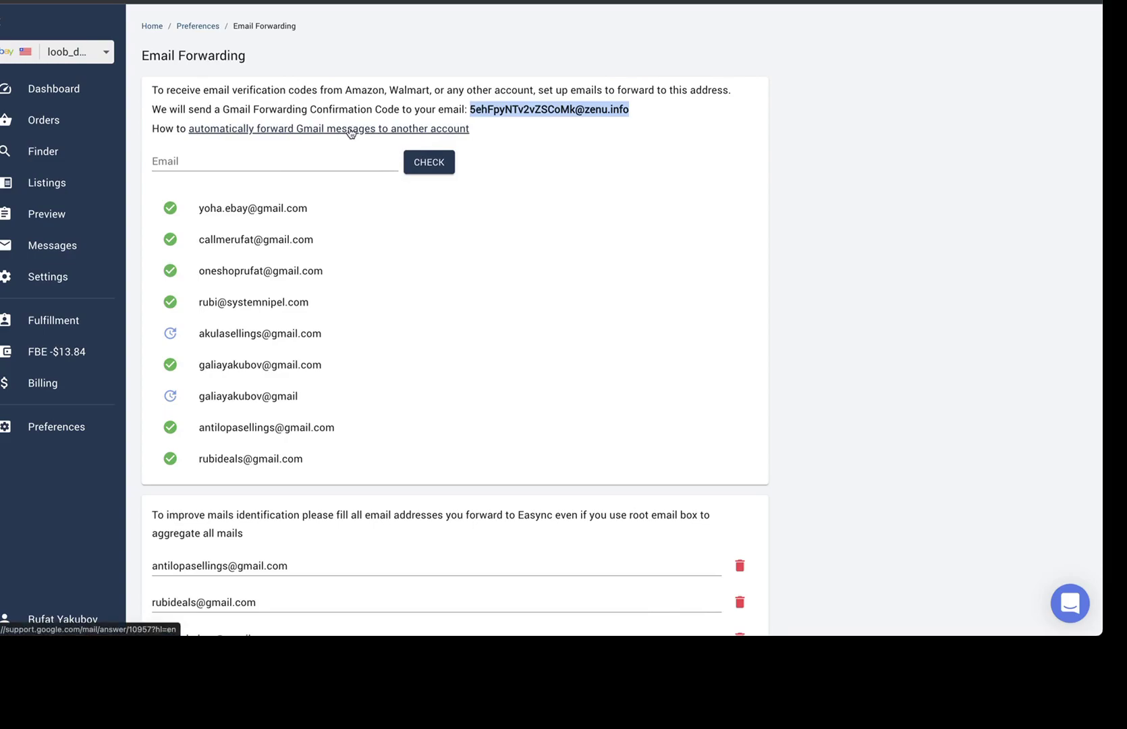
click(340, 134)
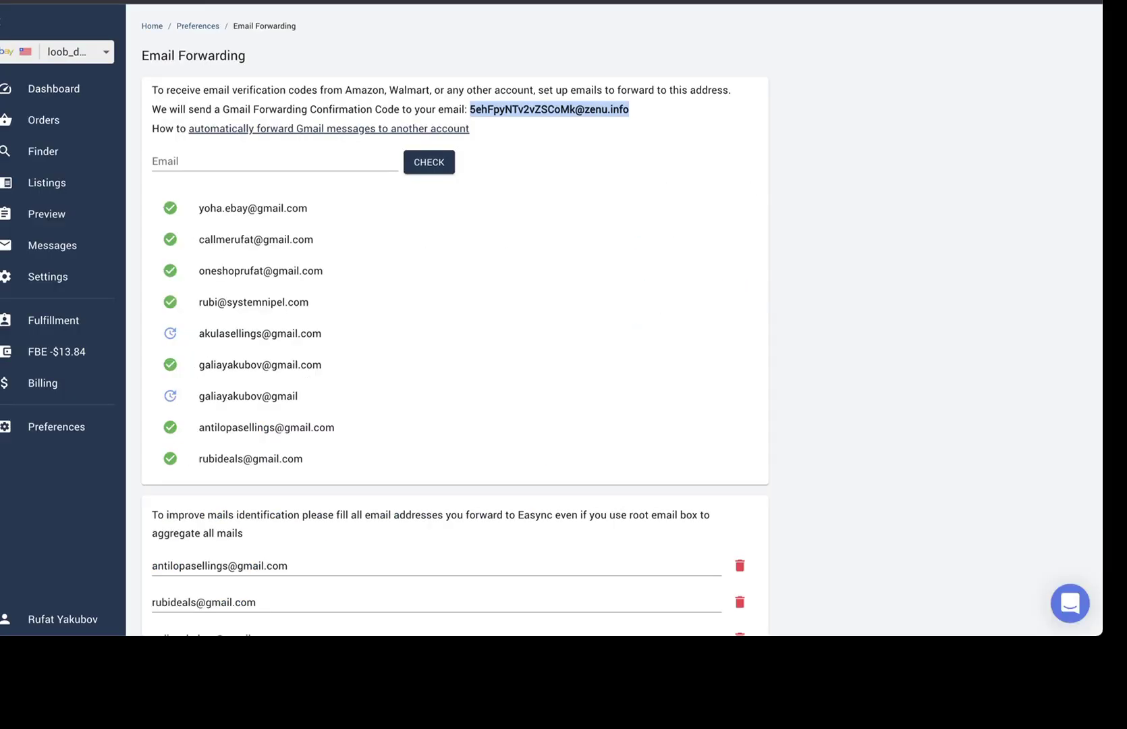
scroll(317, 146, down, 1)
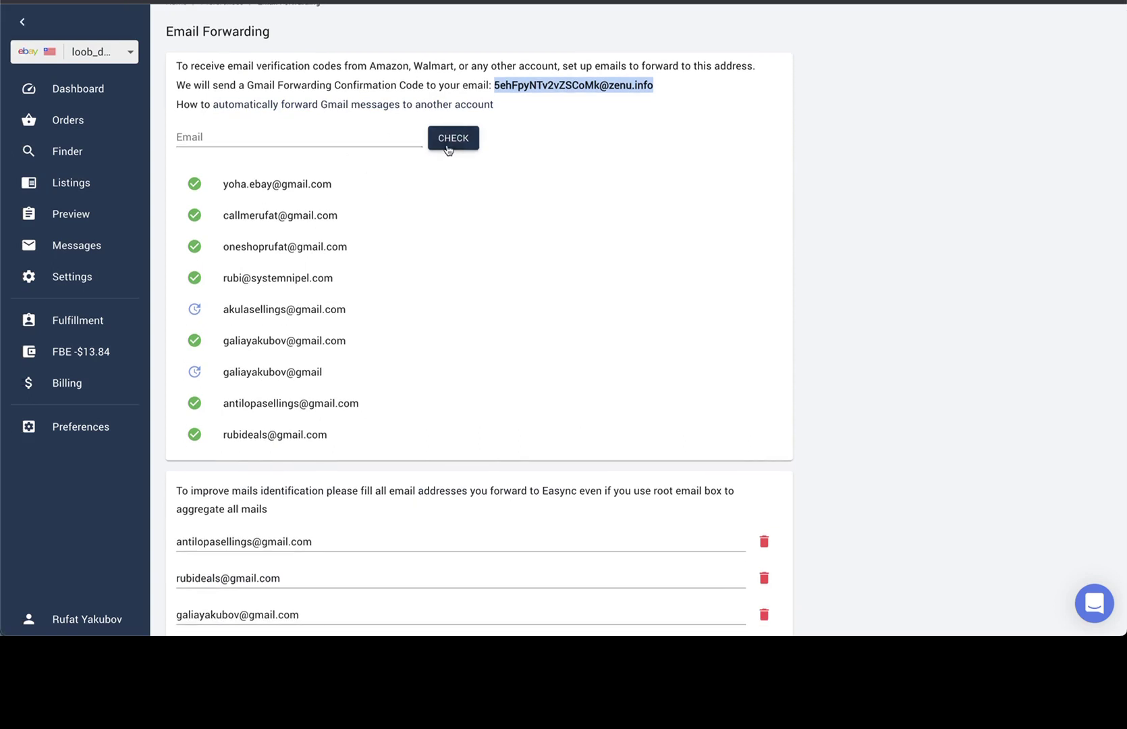
scroll(463, 142, down, 3)
scroll(464, 143, down, 3)
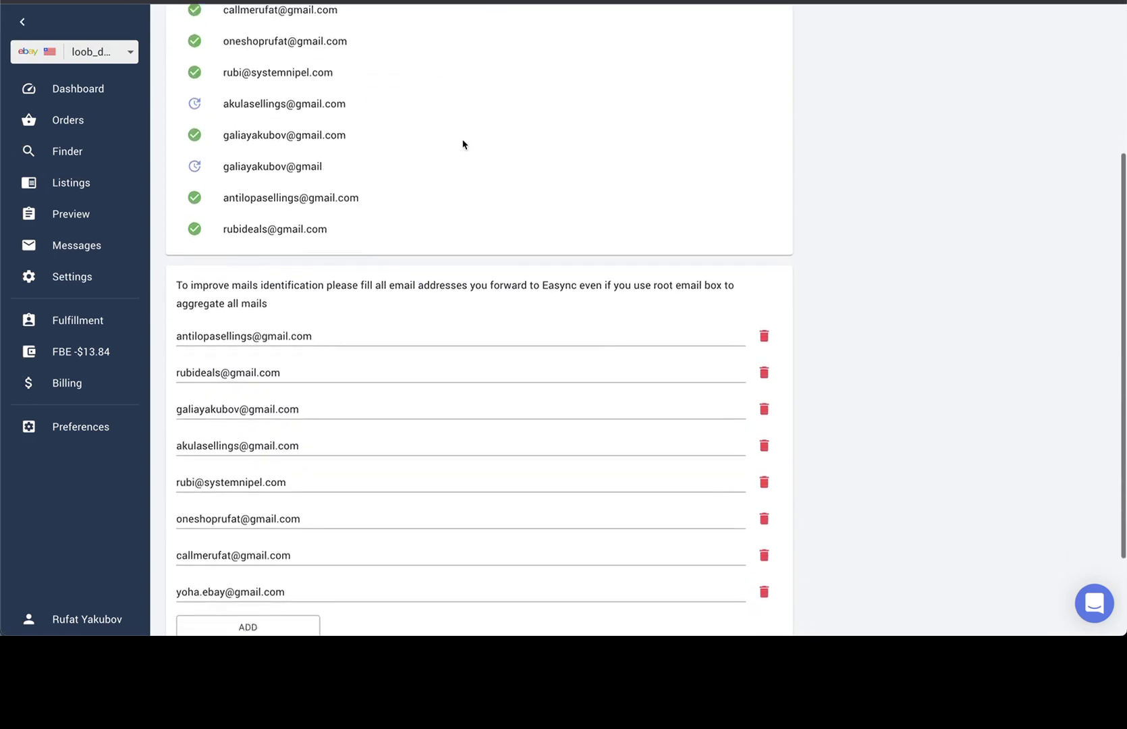
Open the AirXwills portable tire inflator order from the loob_deals store's orders
click(93, 326)
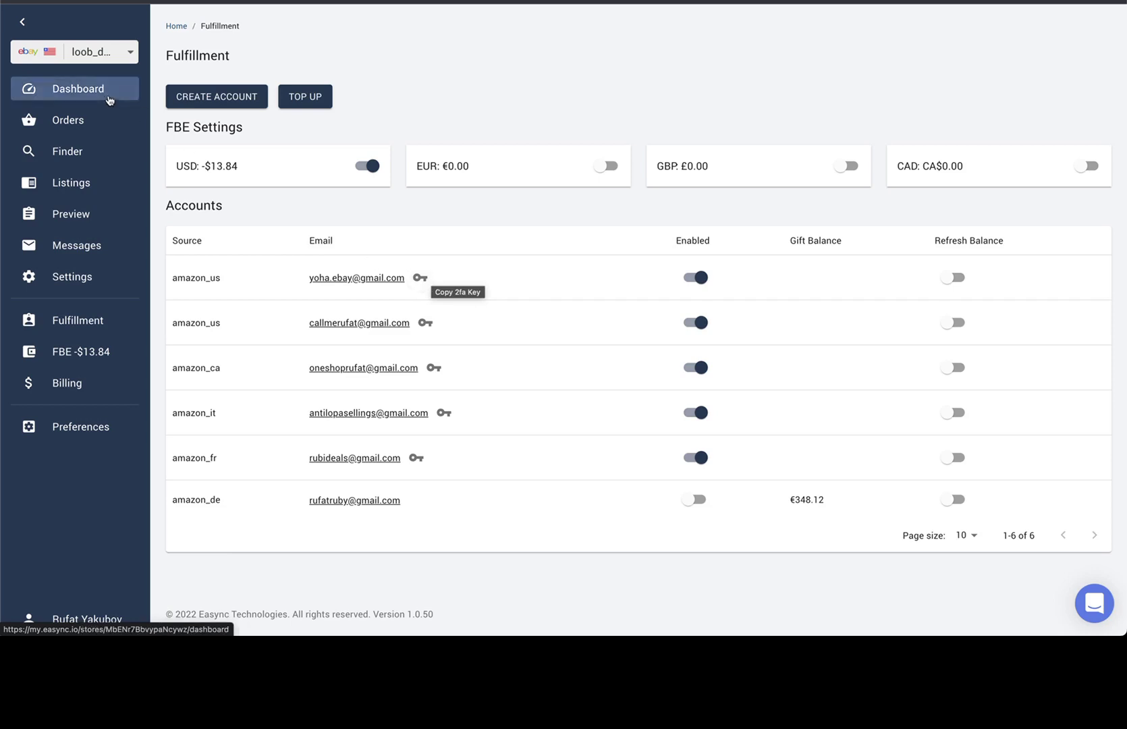
click(77, 121)
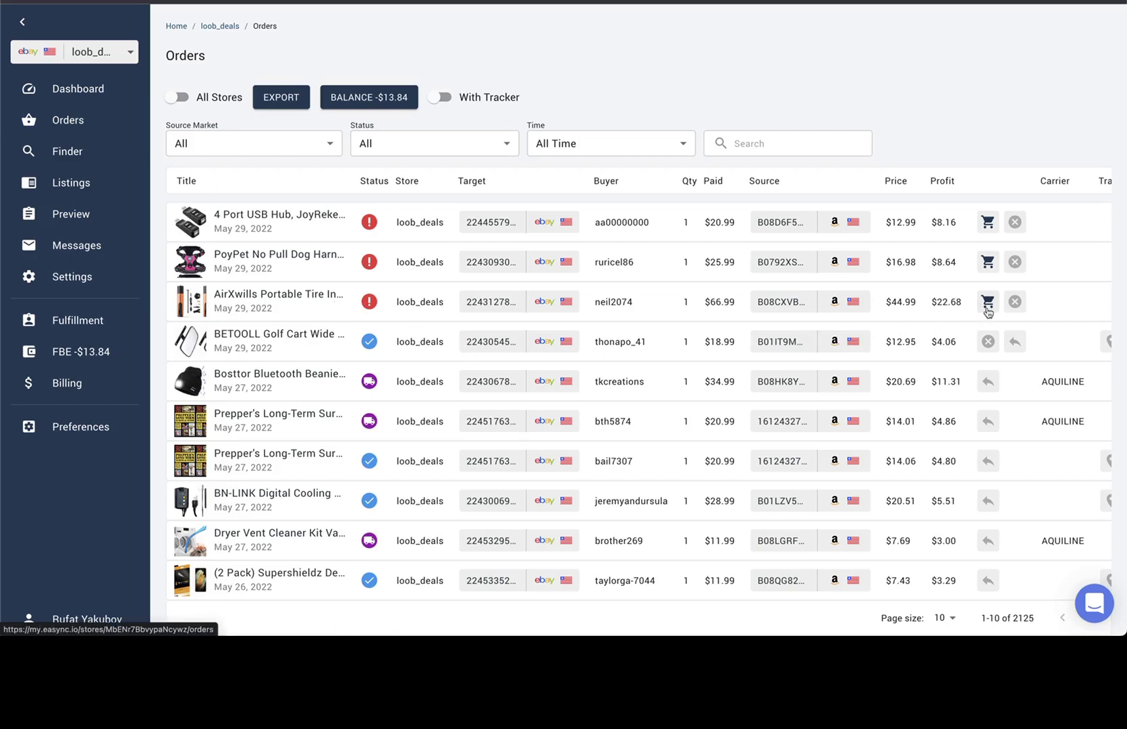
click(186, 305)
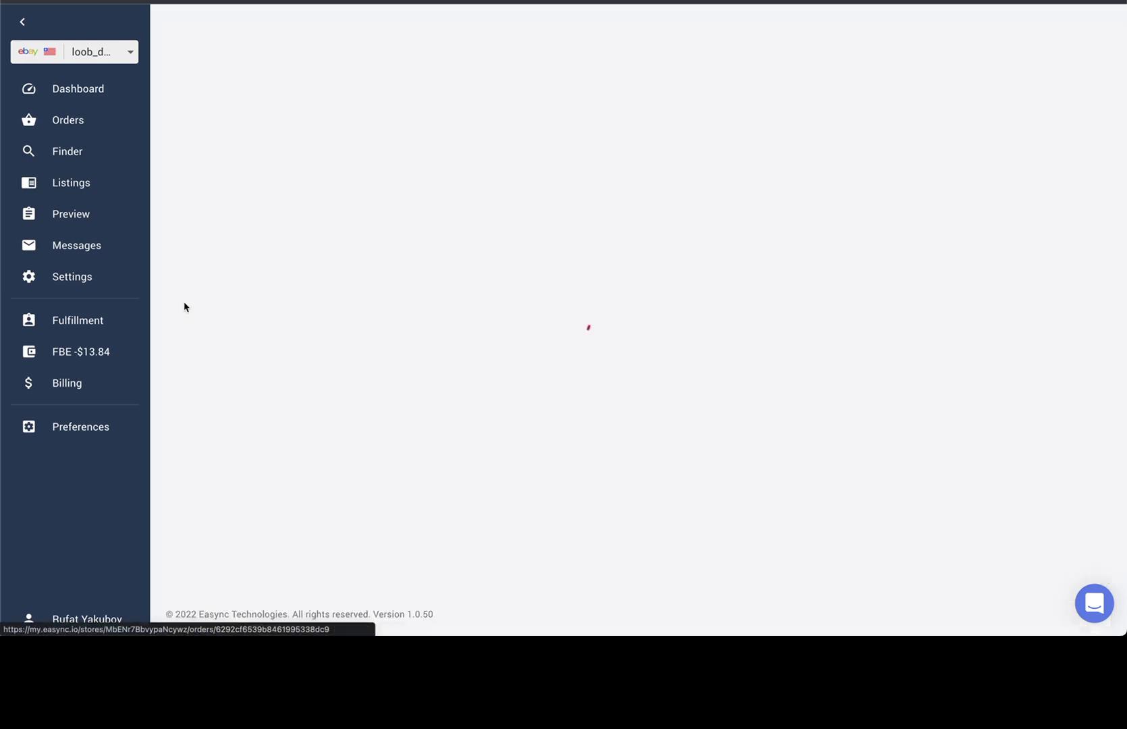
scroll(390, 334, down, 1)
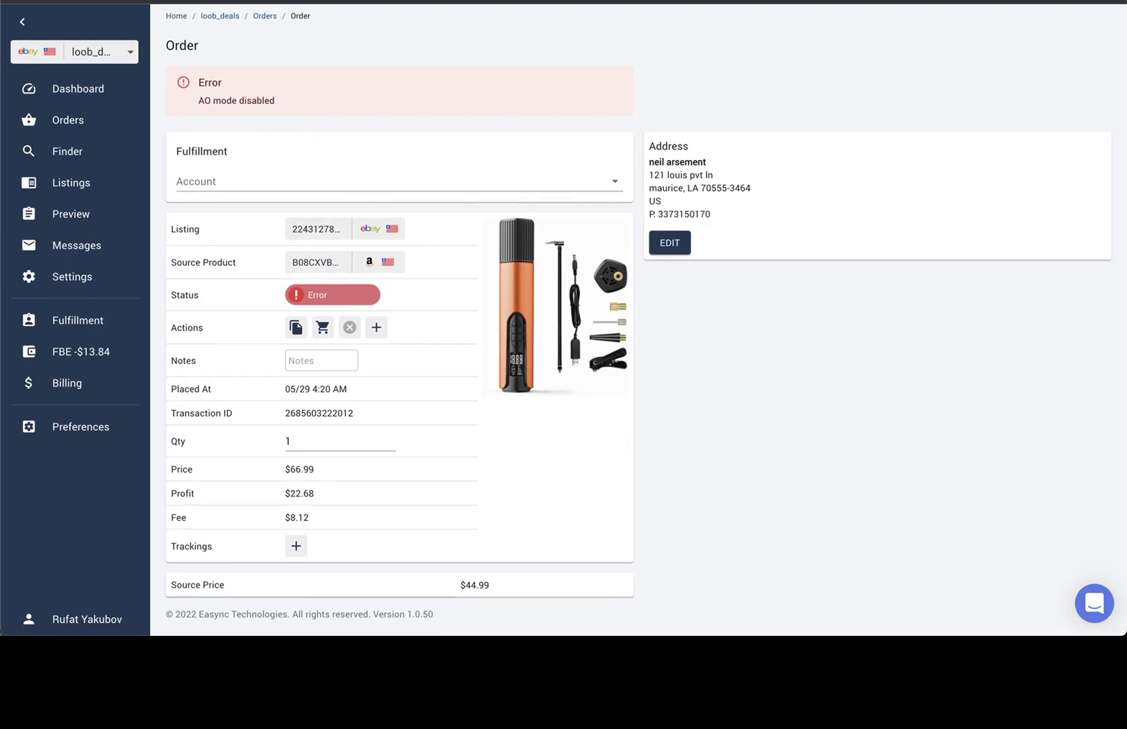
Add the order's Amazon source product to the cart with the 4-Year Auto Accessory Protection Plan and proceed to checkout
click(369, 262)
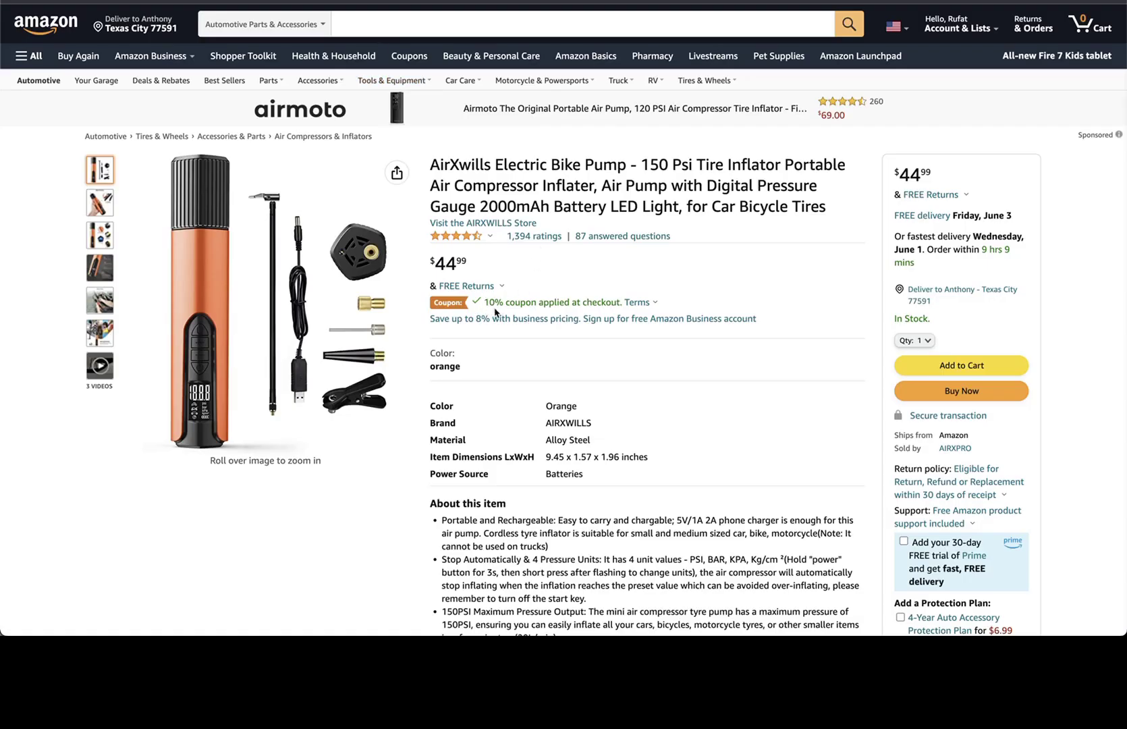
click(970, 368)
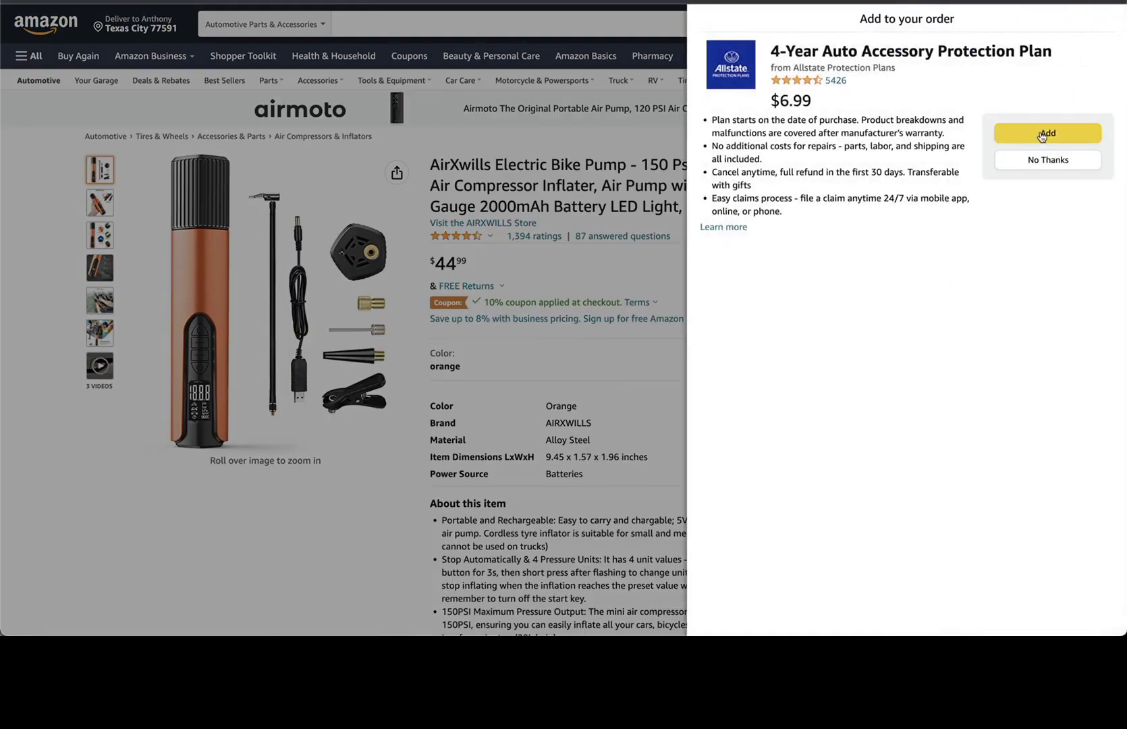
click(1043, 135)
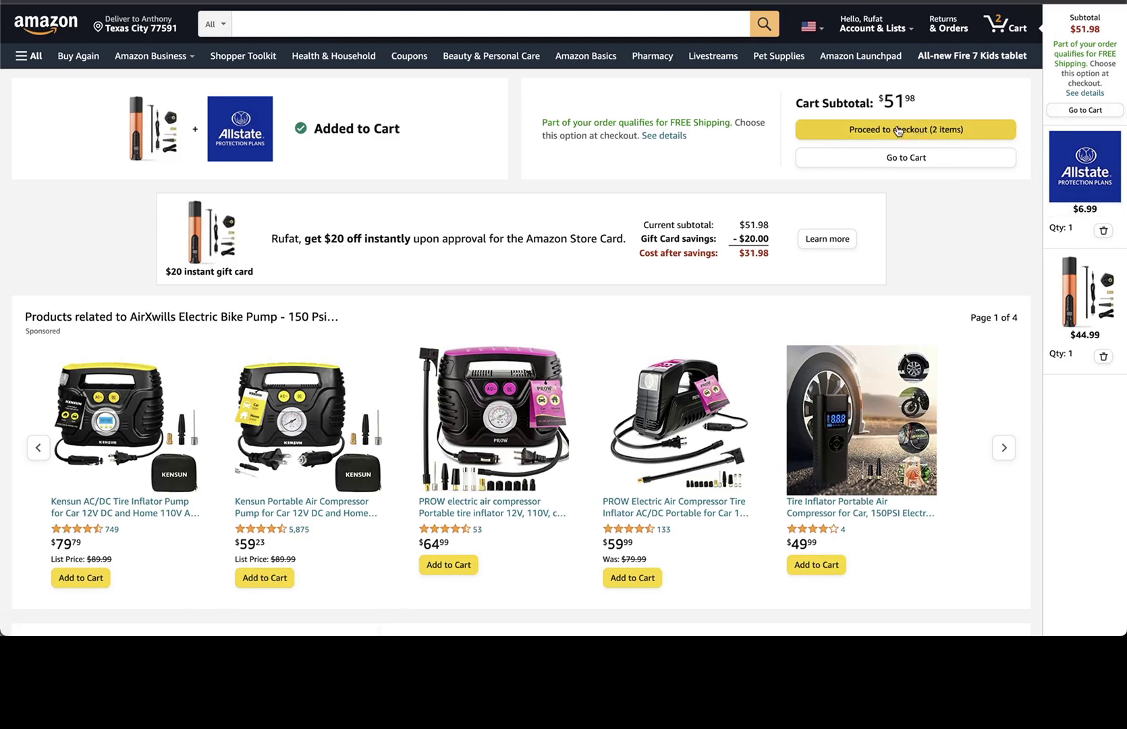
click(877, 137)
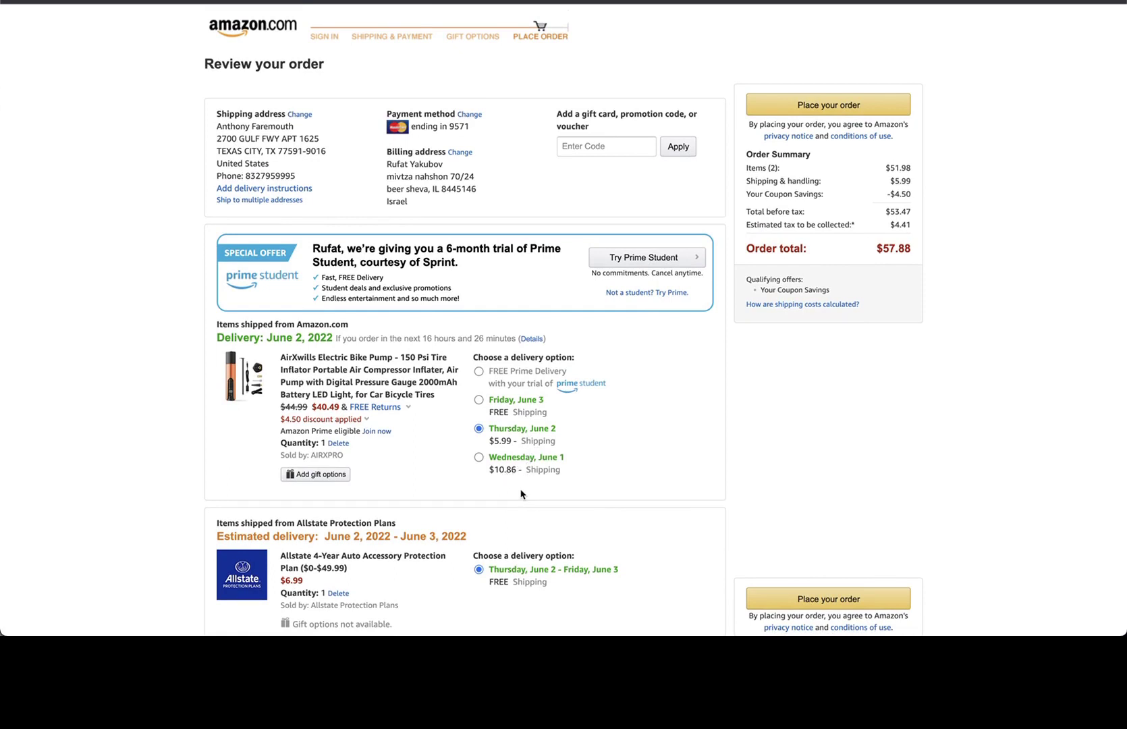
Choose free shipping for Friday, June 3 for the bike pump and check the shipping and coupon lines in the order summary
click(479, 401)
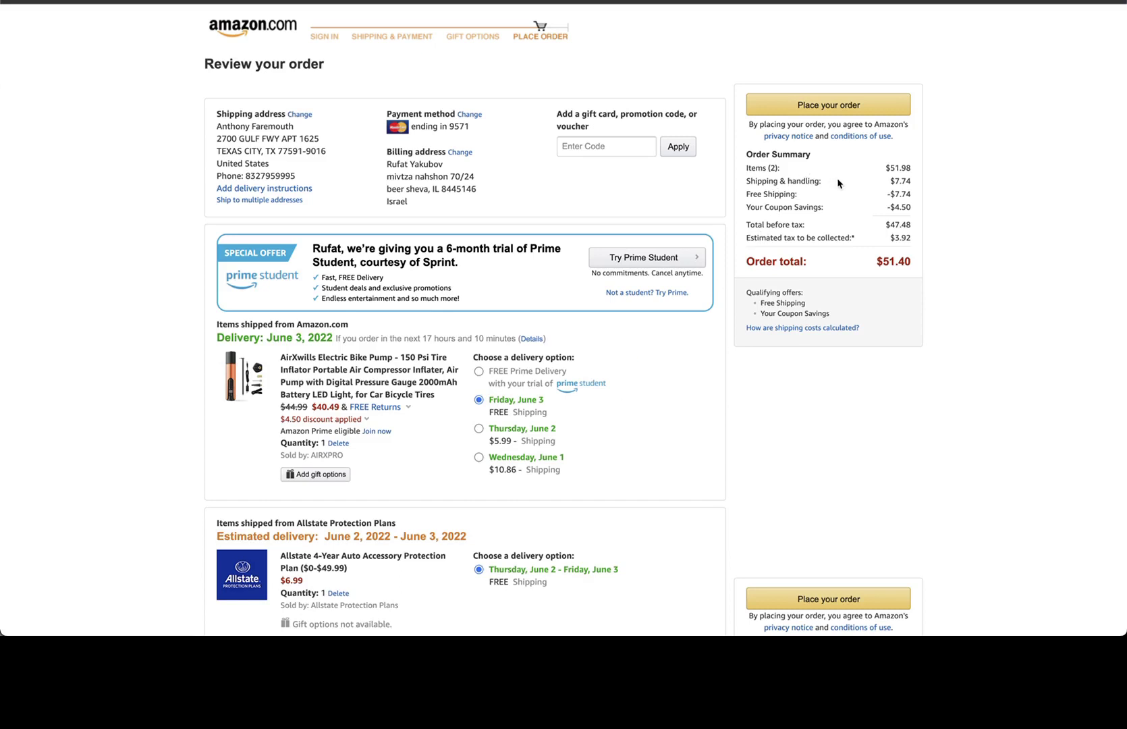
drag(794, 193, 737, 190)
click(816, 214)
drag(821, 204, 755, 203)
scroll(683, 338, down, 2)
scroll(680, 342, up, 1)
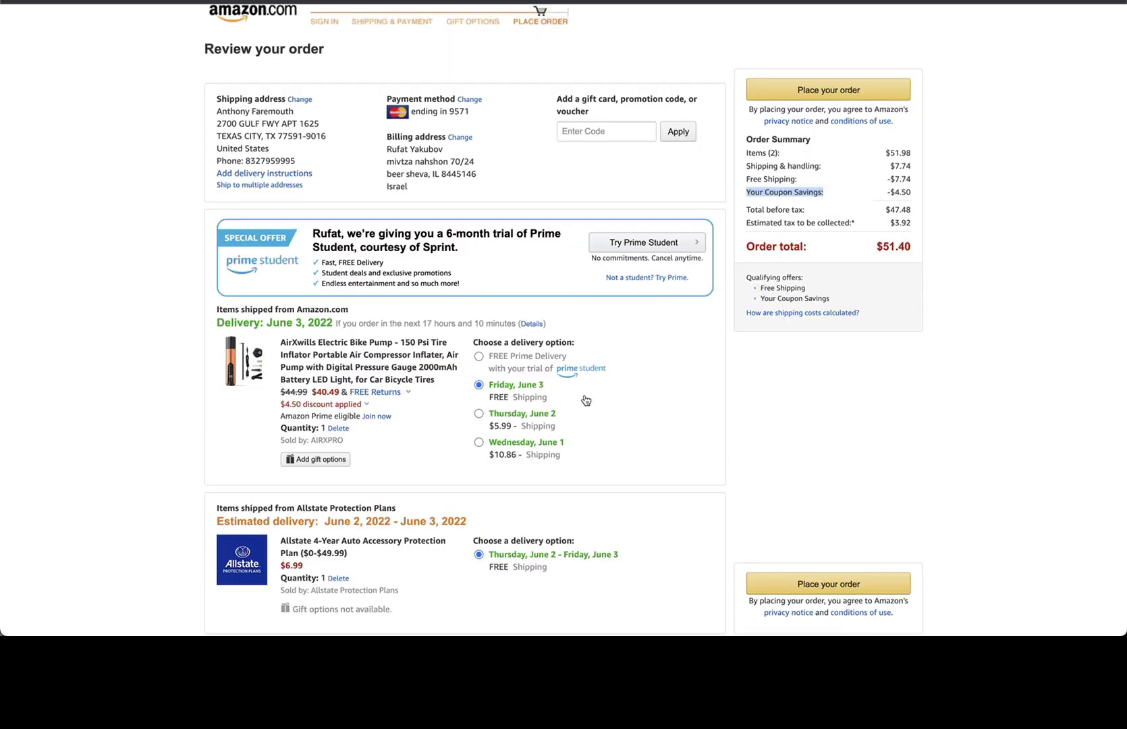
Change the shipping address to a new one with the buyer's full name, address and phone number copied from the Easync order
click(300, 99)
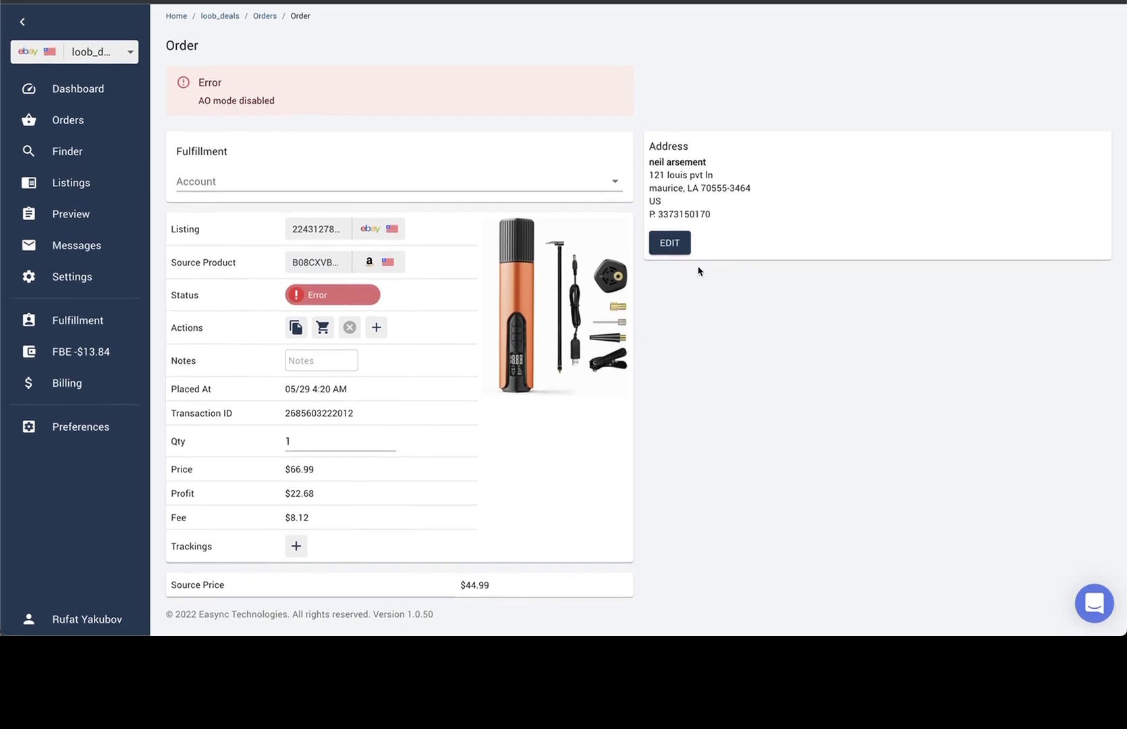
drag(713, 166, 648, 164)
key(super+c)
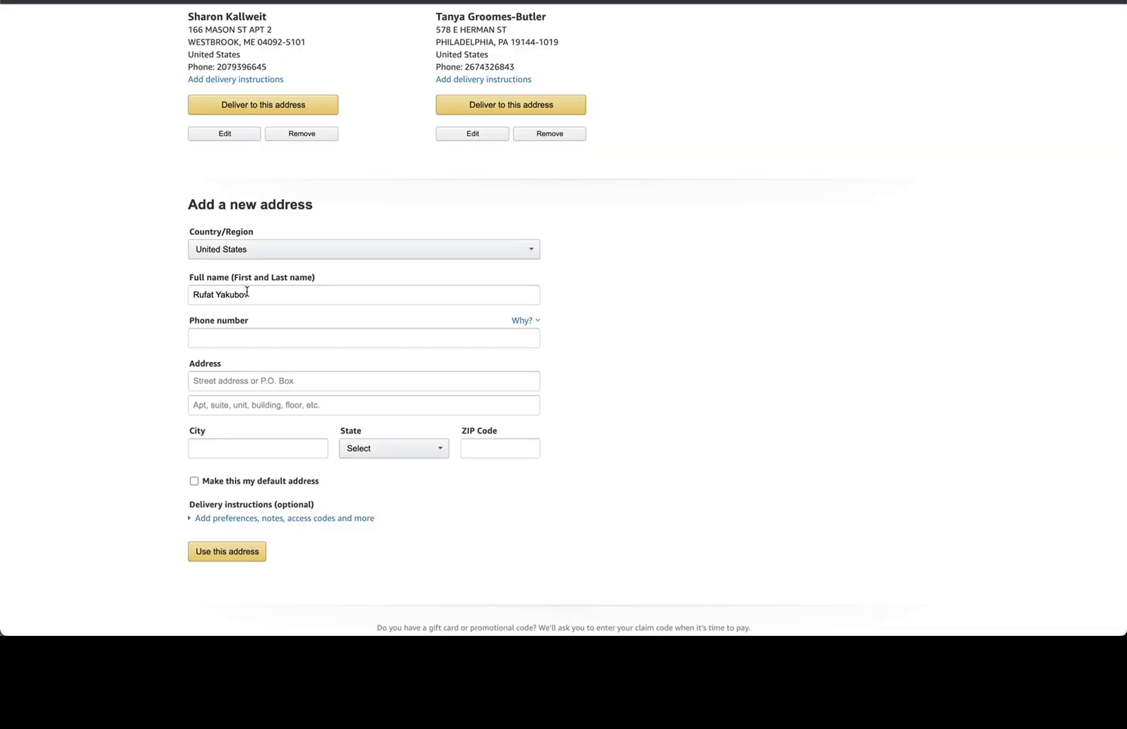
double_click(247, 291)
triple_click(248, 292)
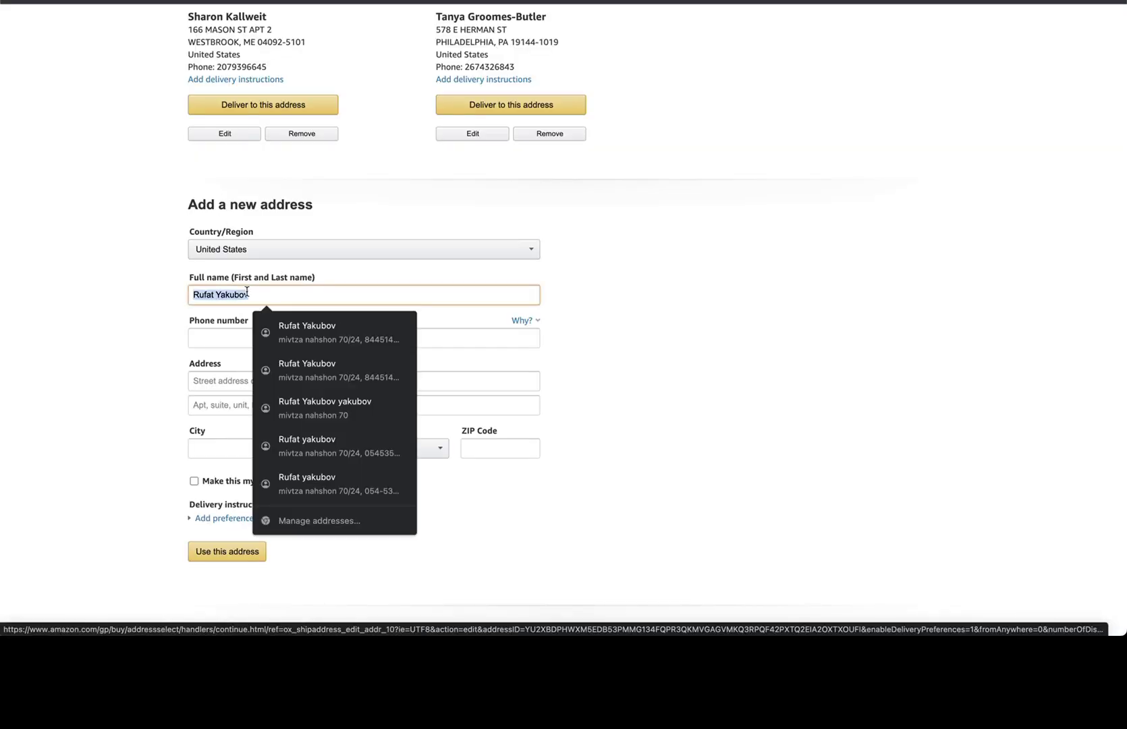
key(super+v)
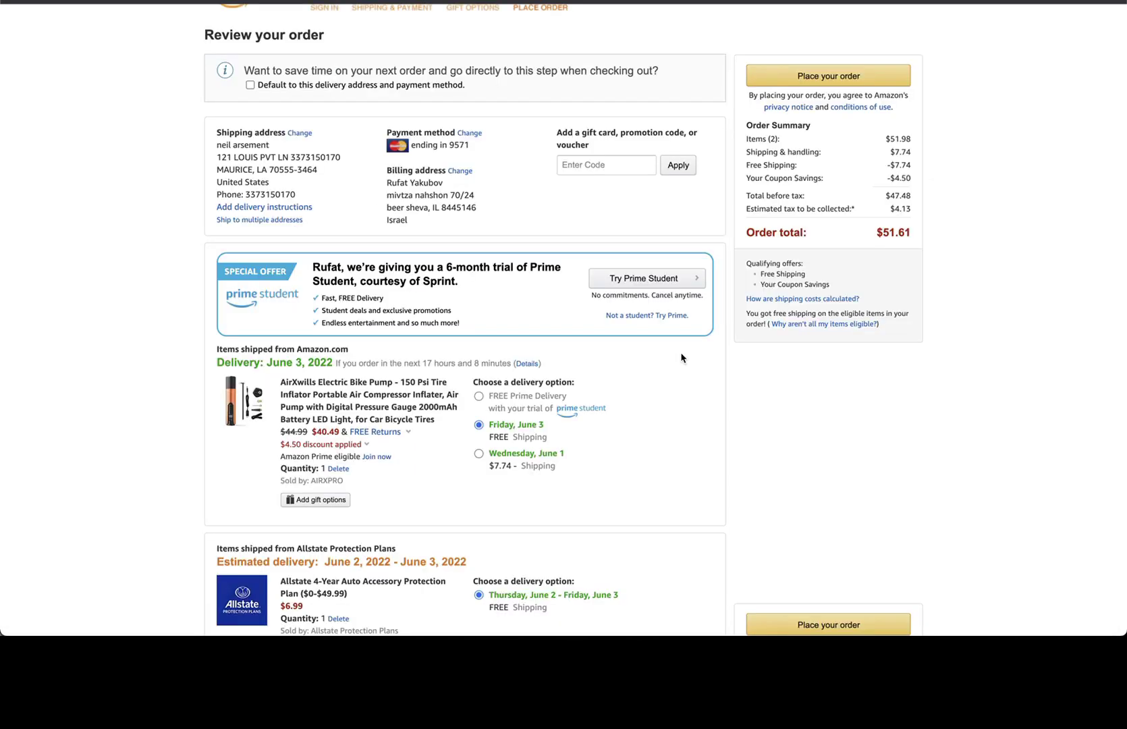
Place the Amazon order and copy the protection plan's order number from the order history
scroll(682, 357, down, 1)
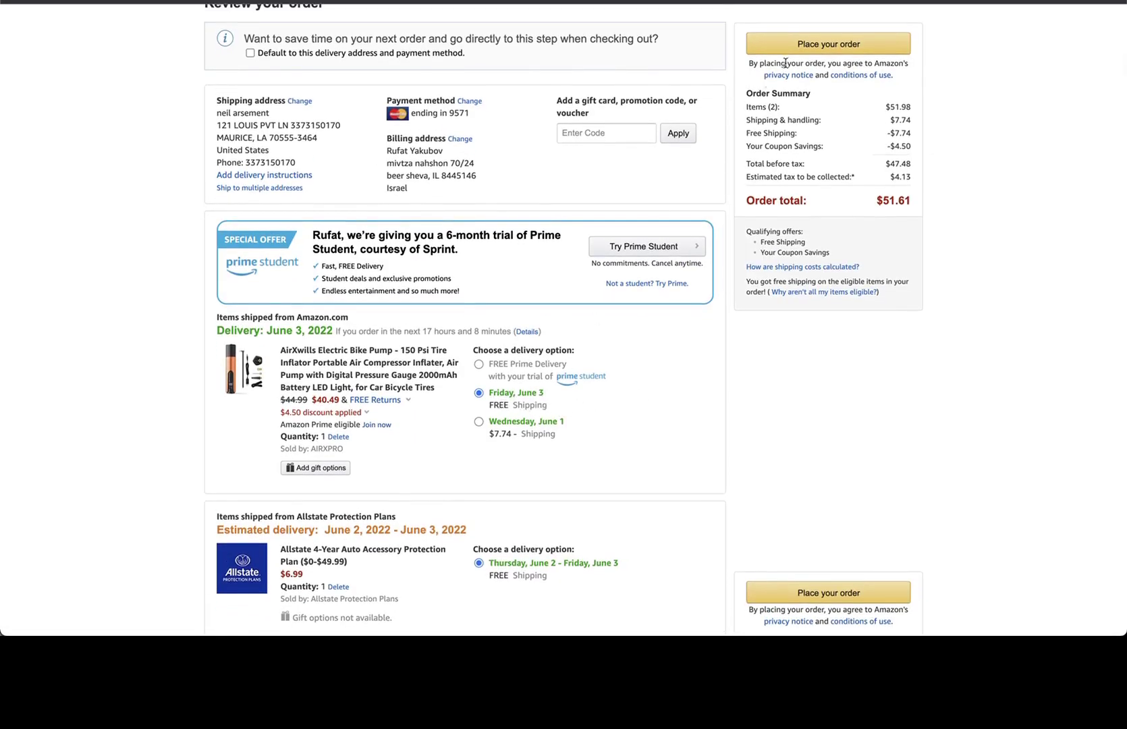
click(826, 47)
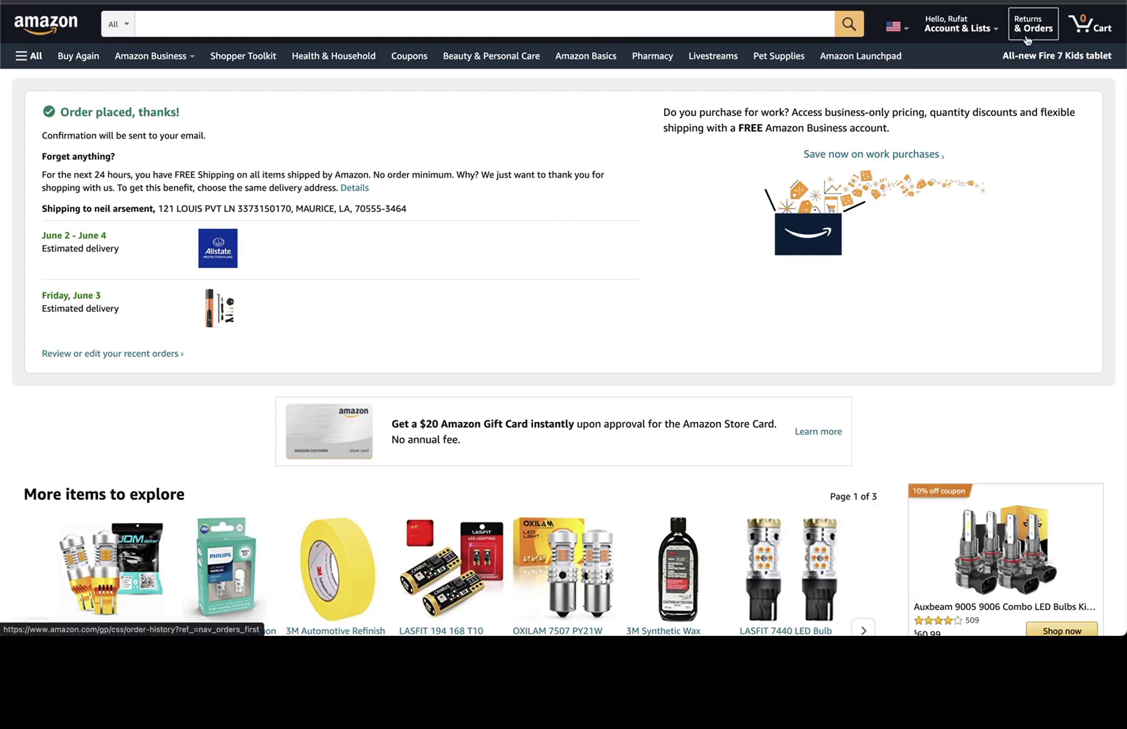
click(1027, 39)
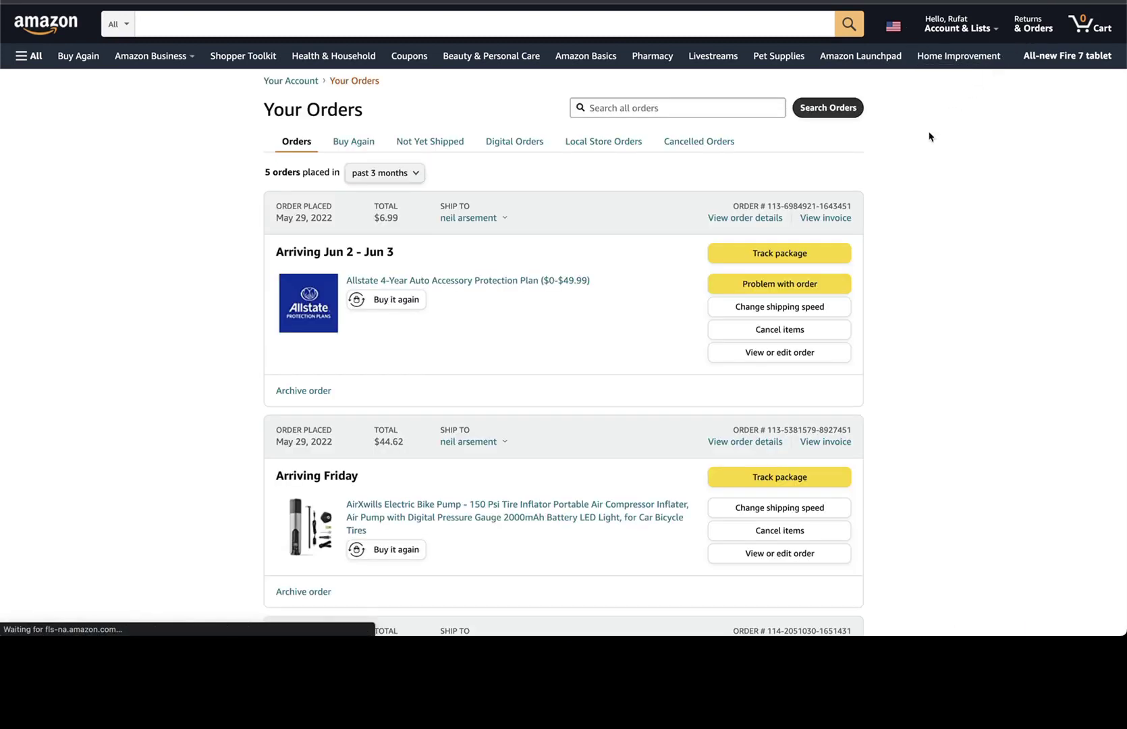
drag(859, 210, 769, 209)
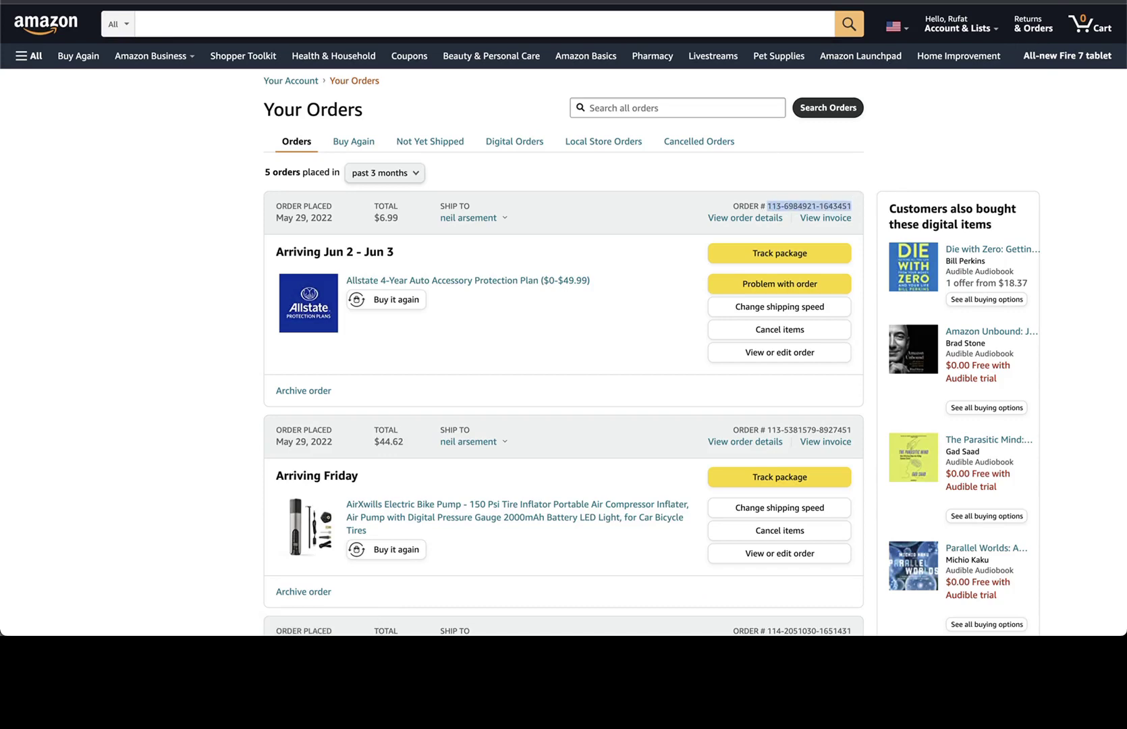
Switch to Easync and add an order to the tire inflator sale with the copied Amazon order ID and the last-listed fulfillment account
key(ctrl+Tab)
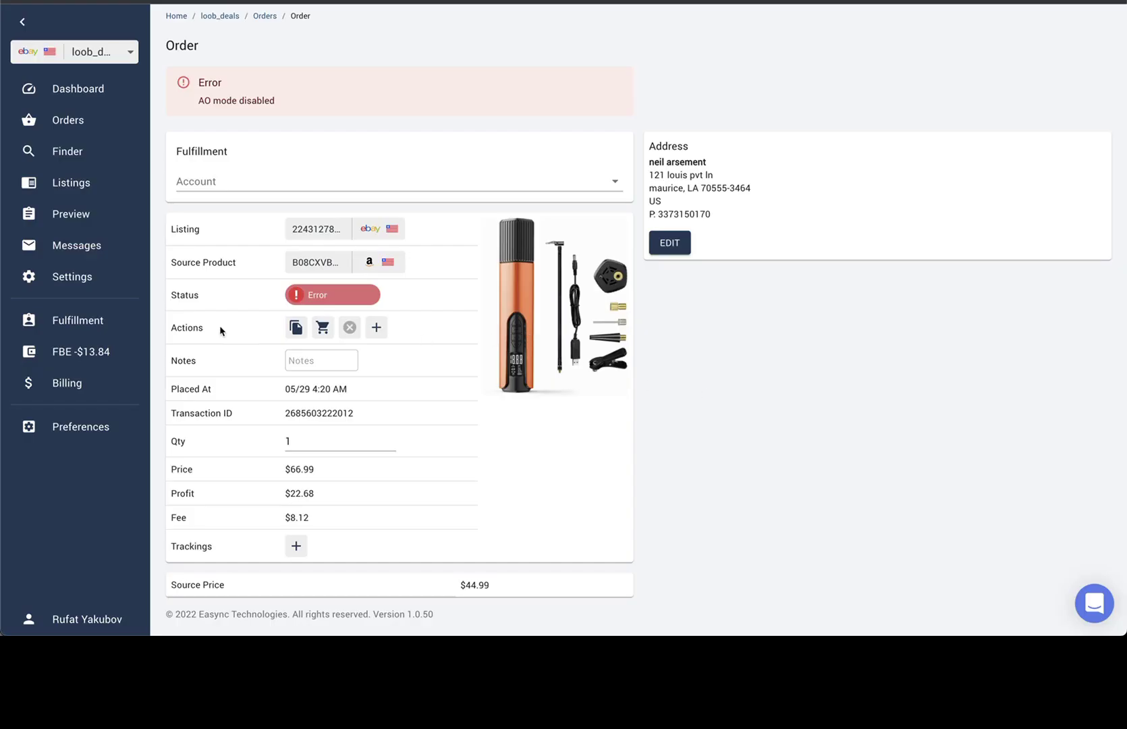
click(377, 329)
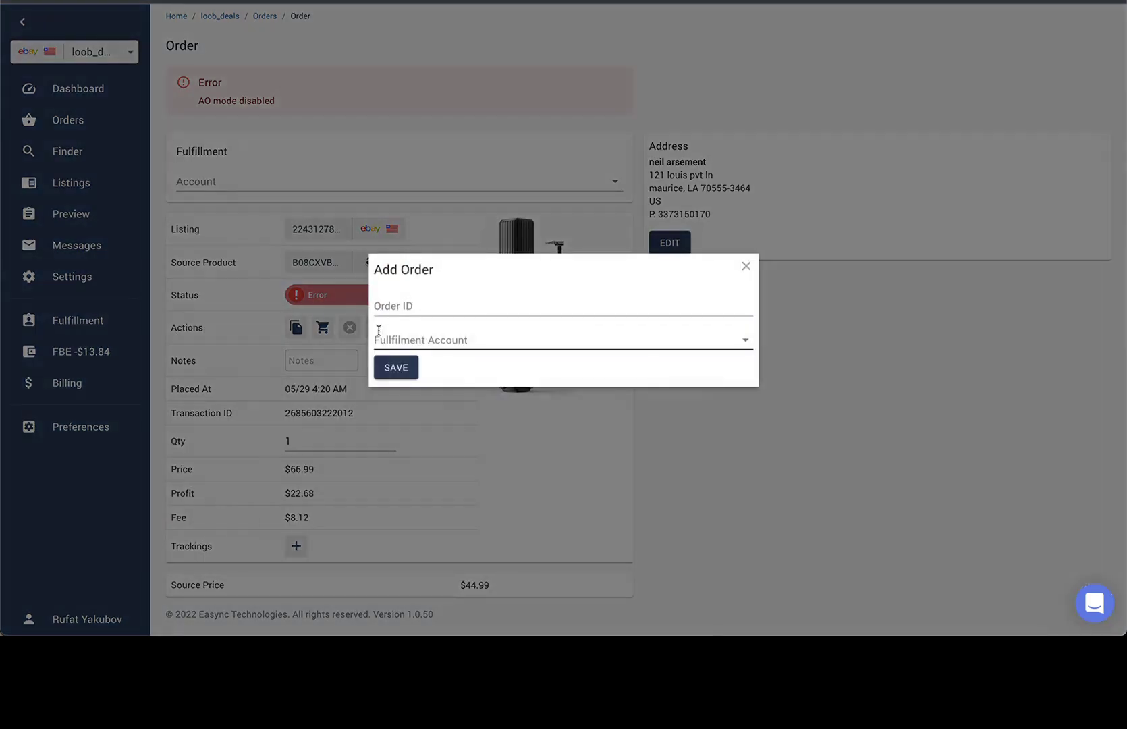
click(431, 307)
key(ctrl+v)
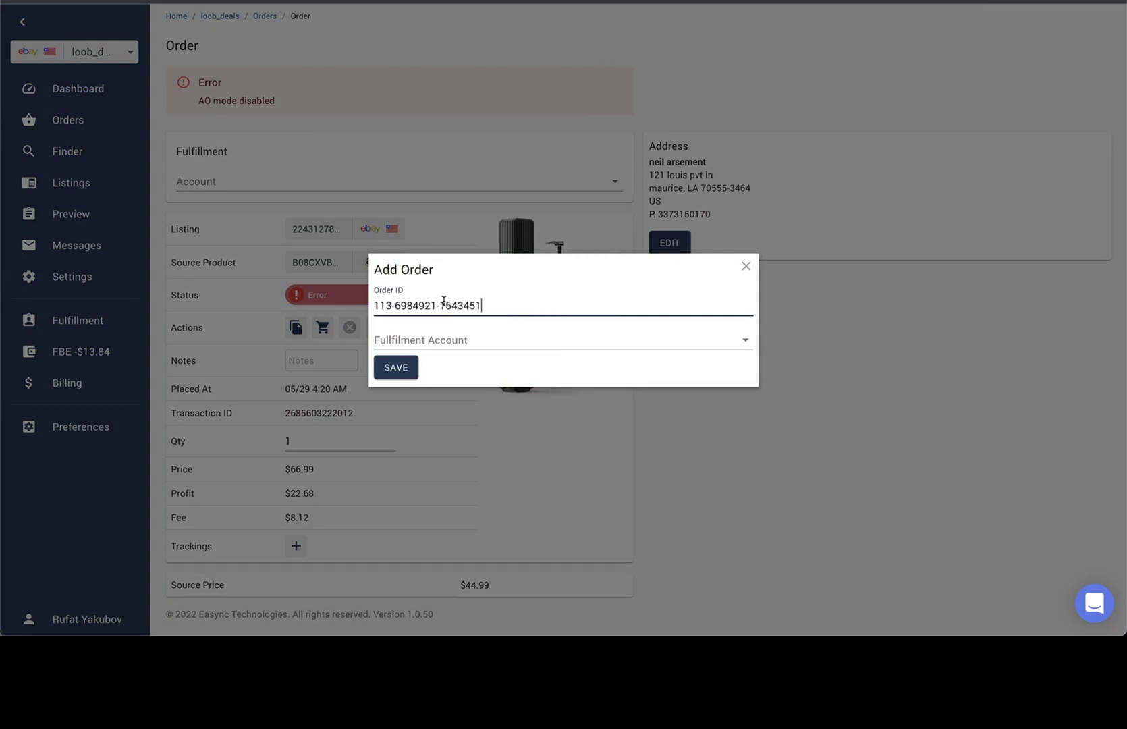
click(463, 337)
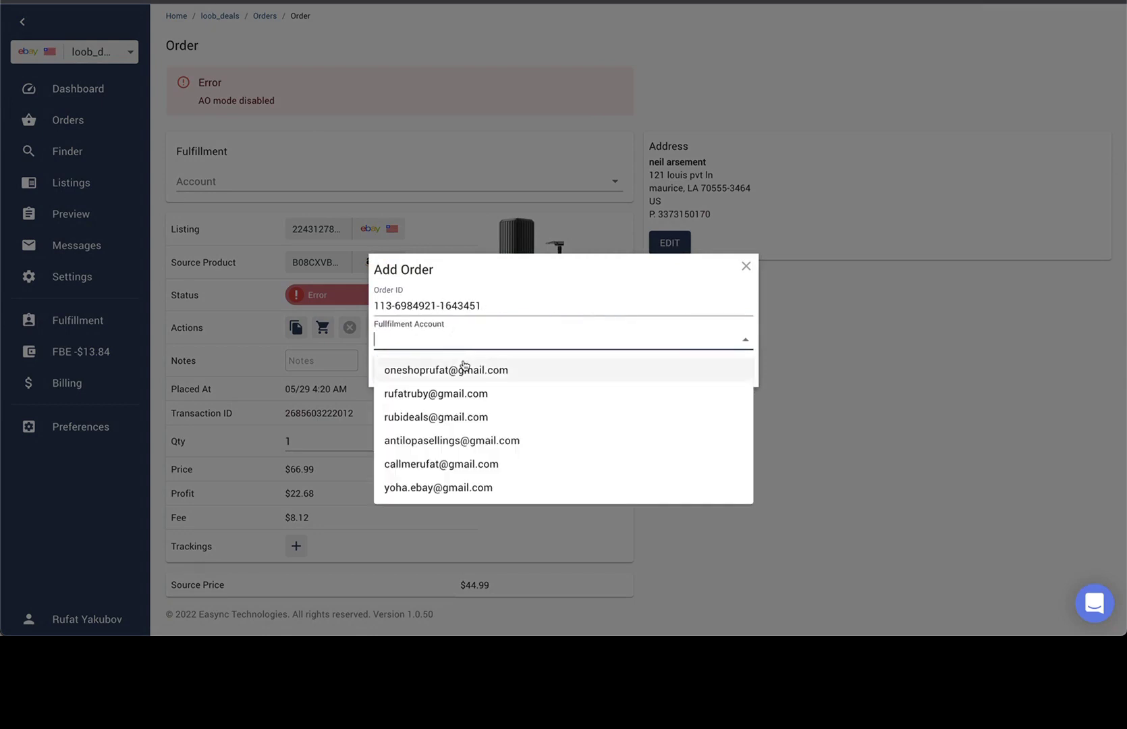
click(435, 488)
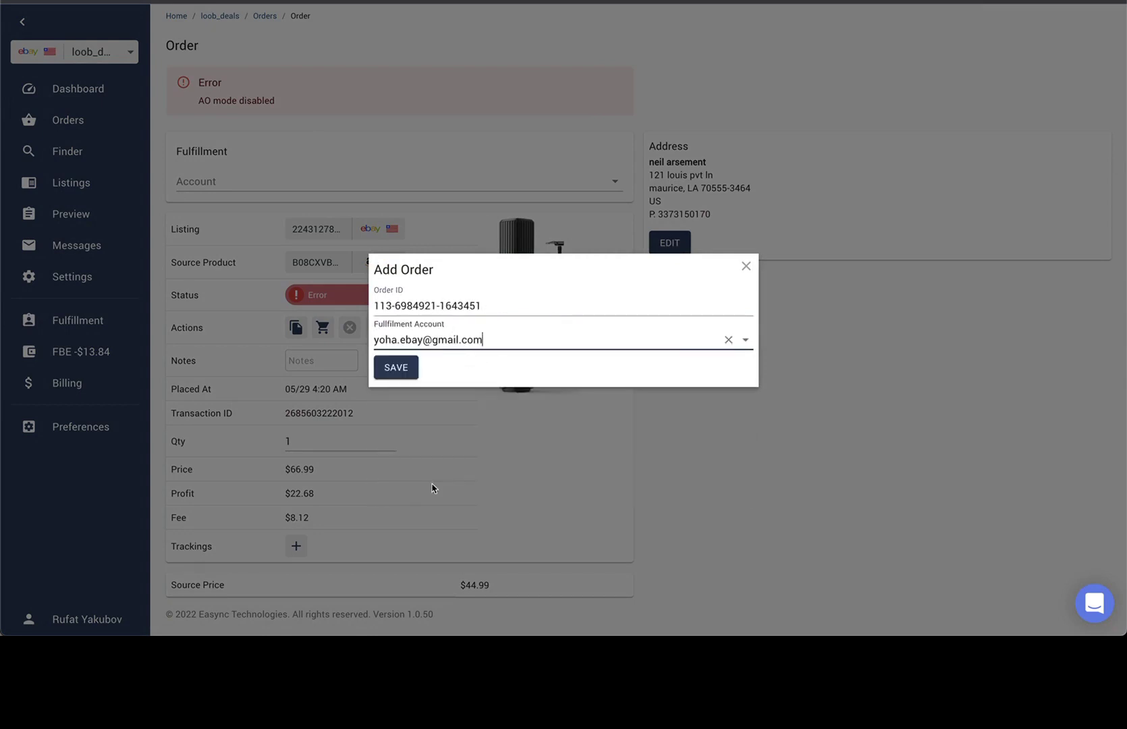
click(397, 368)
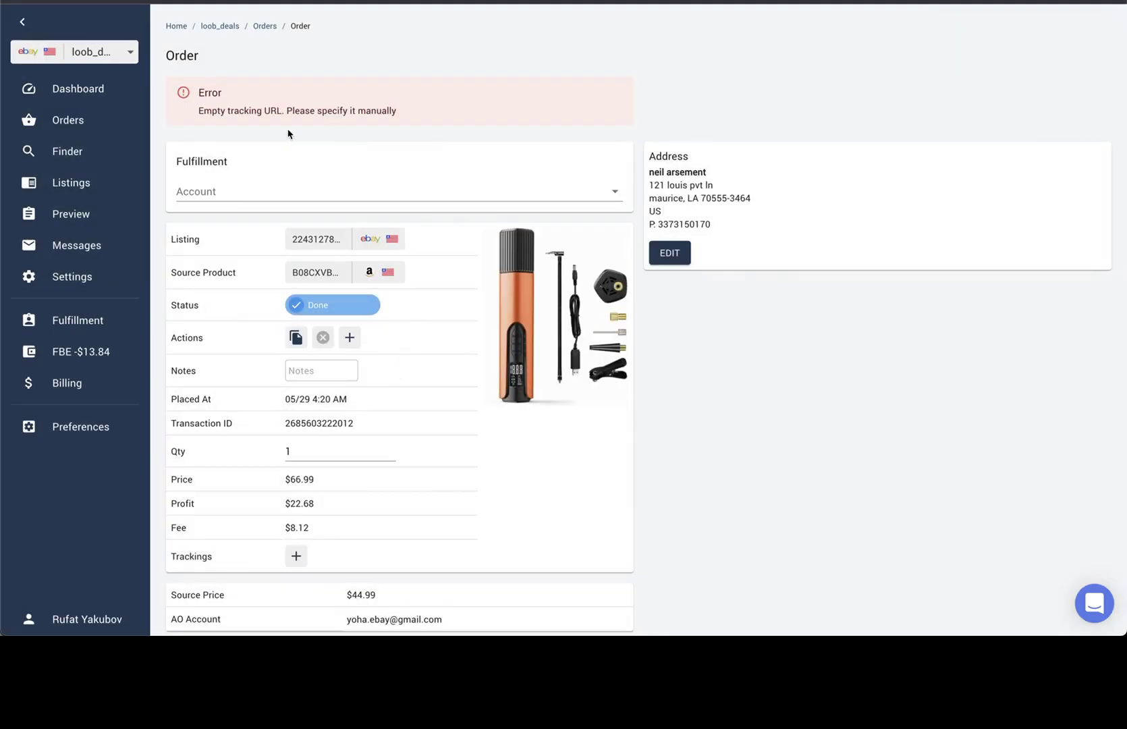
Open package tracking for the protection plan order on Amazon, copy the tracking page's URL and return to the Easync order
drag(198, 110, 392, 122)
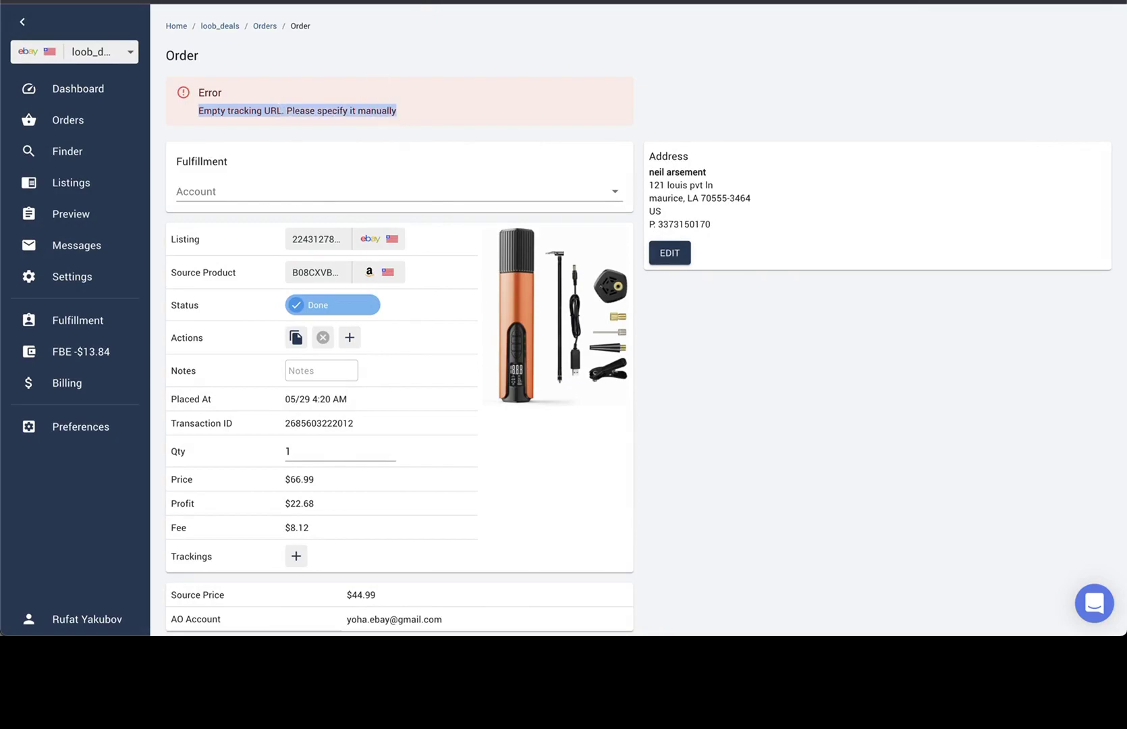
key(ctrl+Tab)
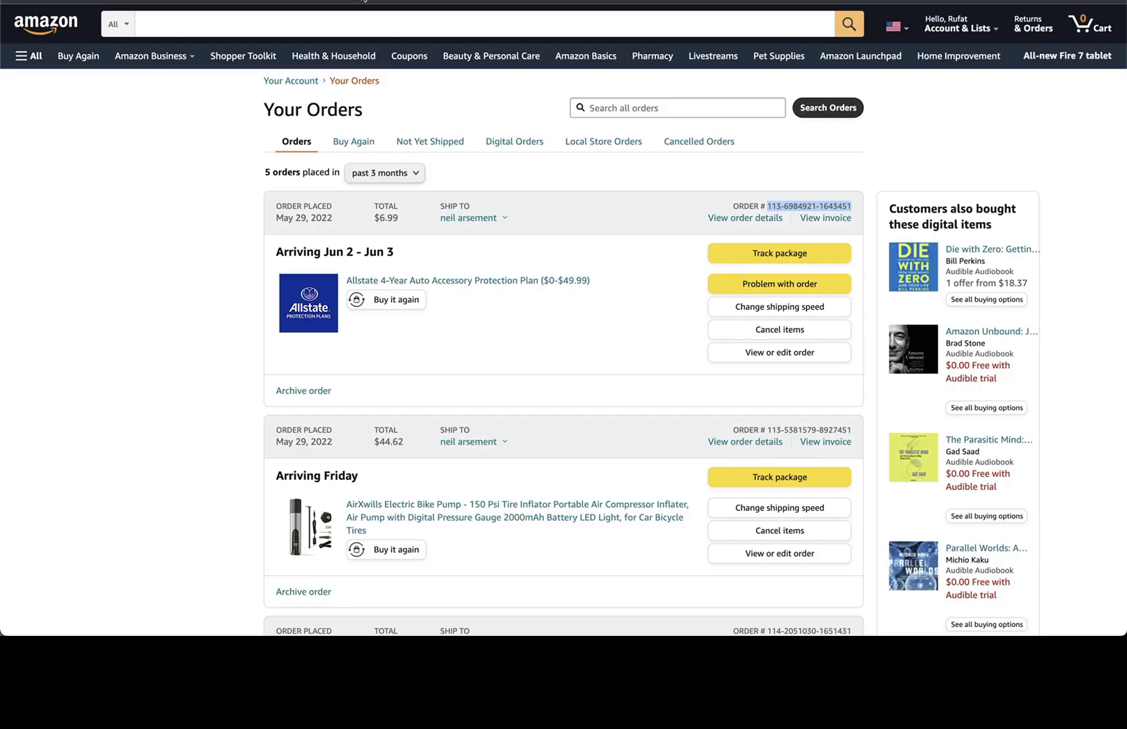
click(770, 259)
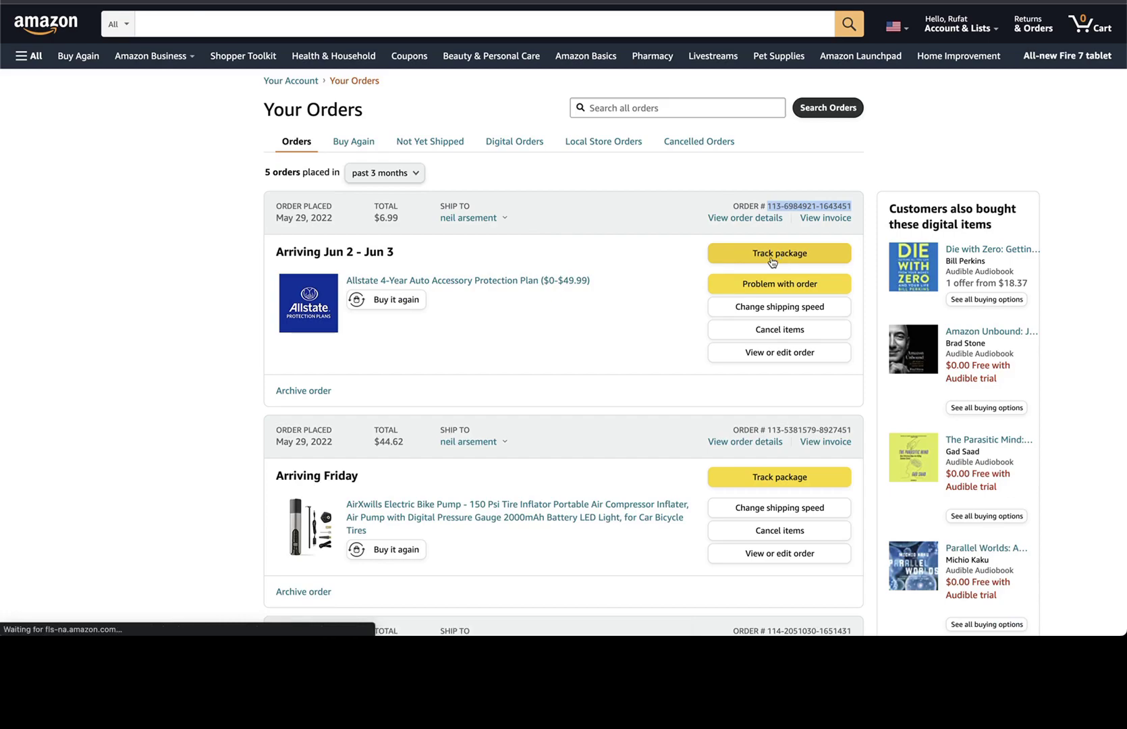
key(ctrl+Tab)
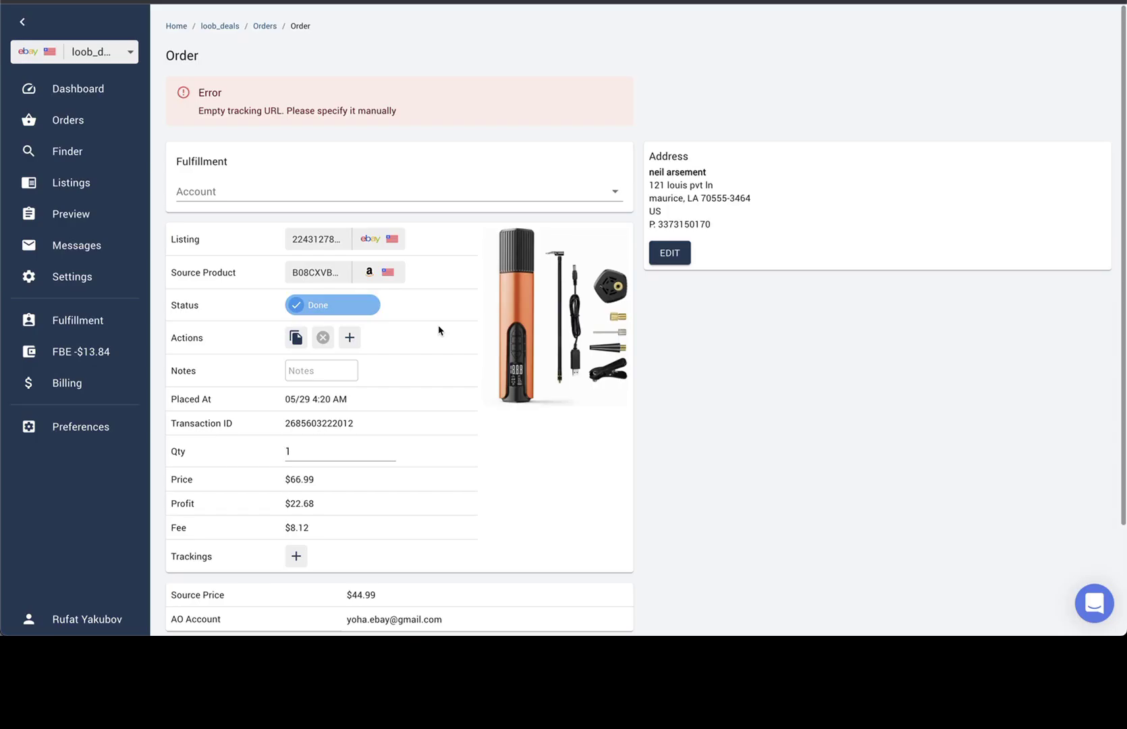
Save the copied Amazon tracking link as the Tracking URL of the manual entry in Orders History and return to the orders list
scroll(439, 331, down, 2)
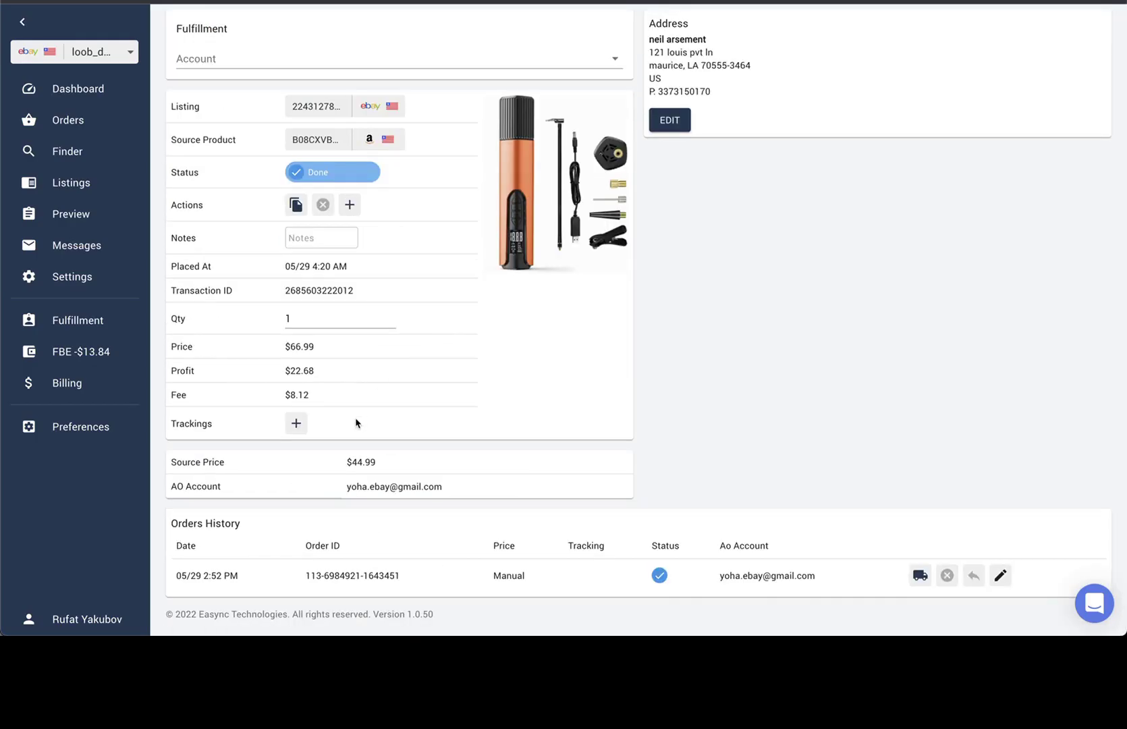
click(1000, 577)
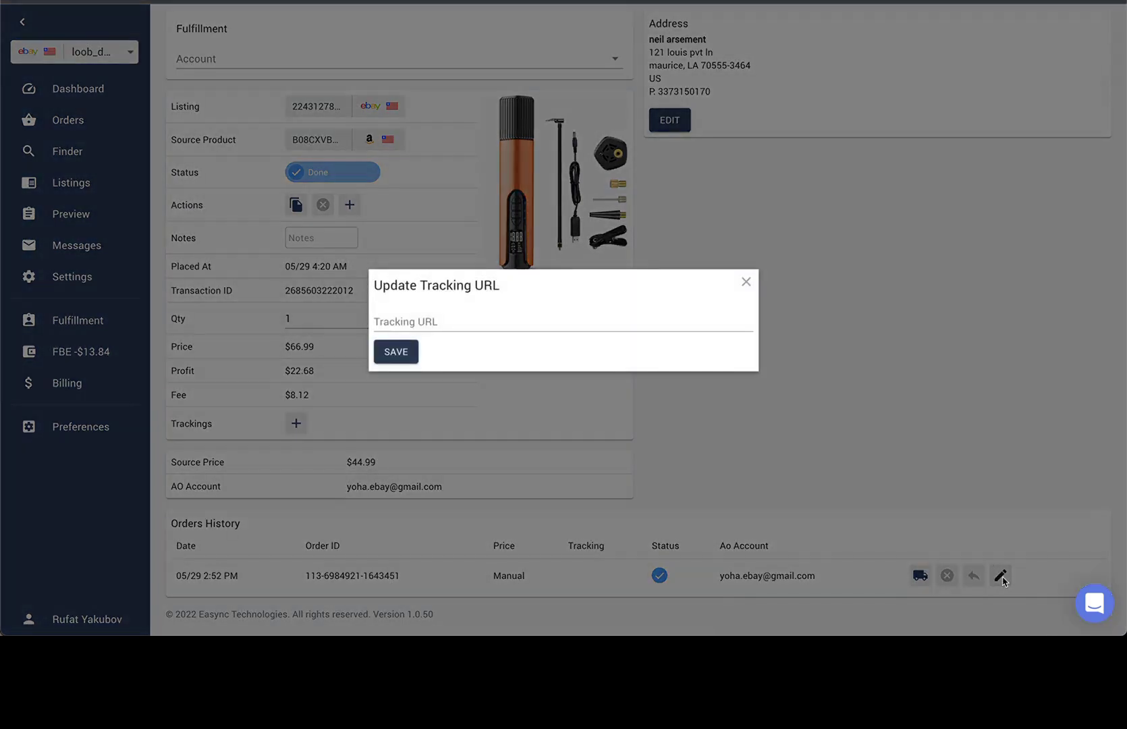
click(446, 322)
key(ctrl+v)
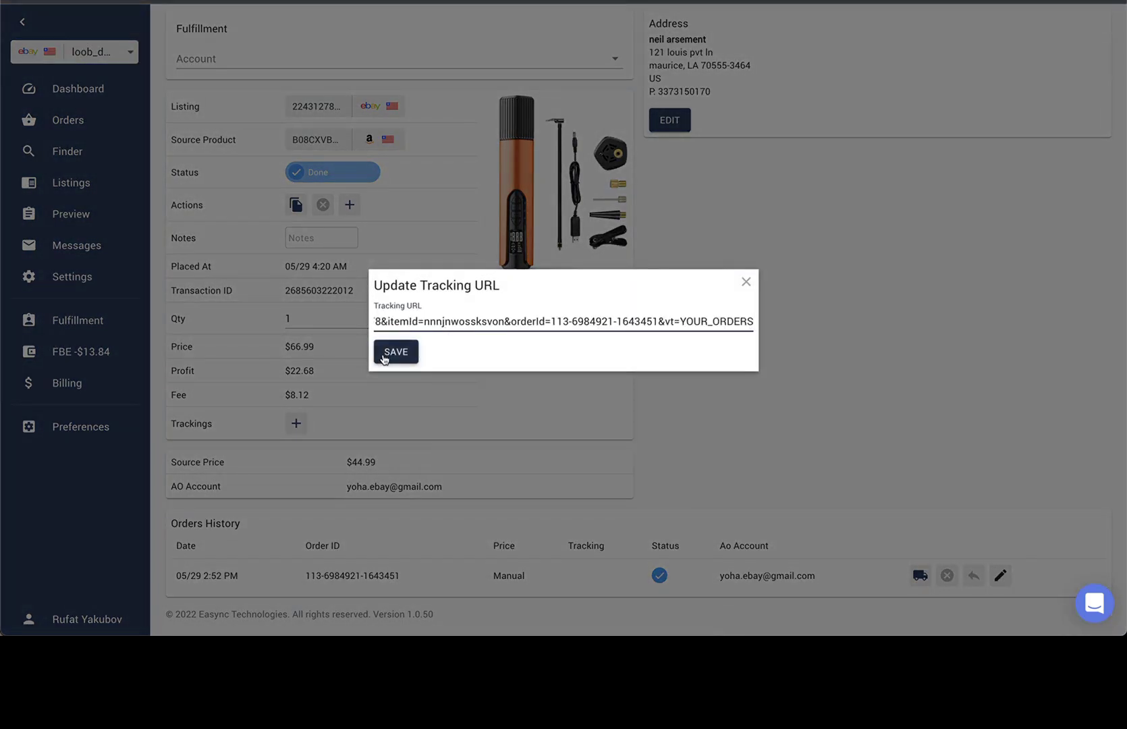
click(389, 351)
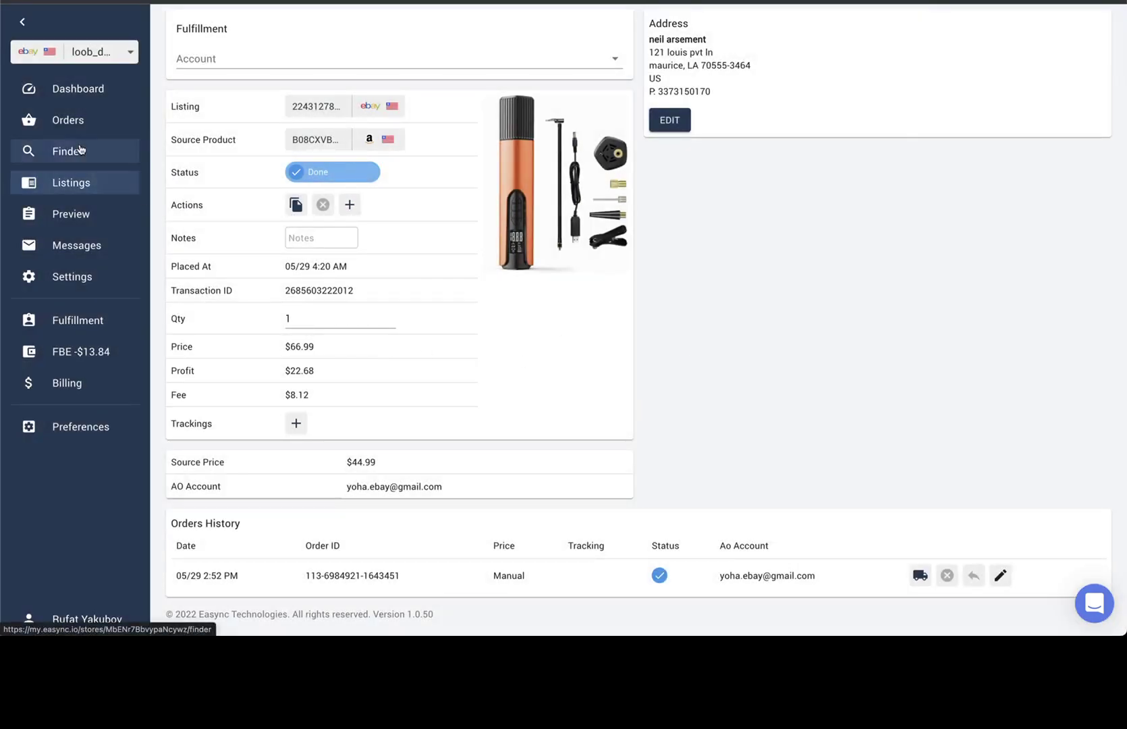
click(67, 119)
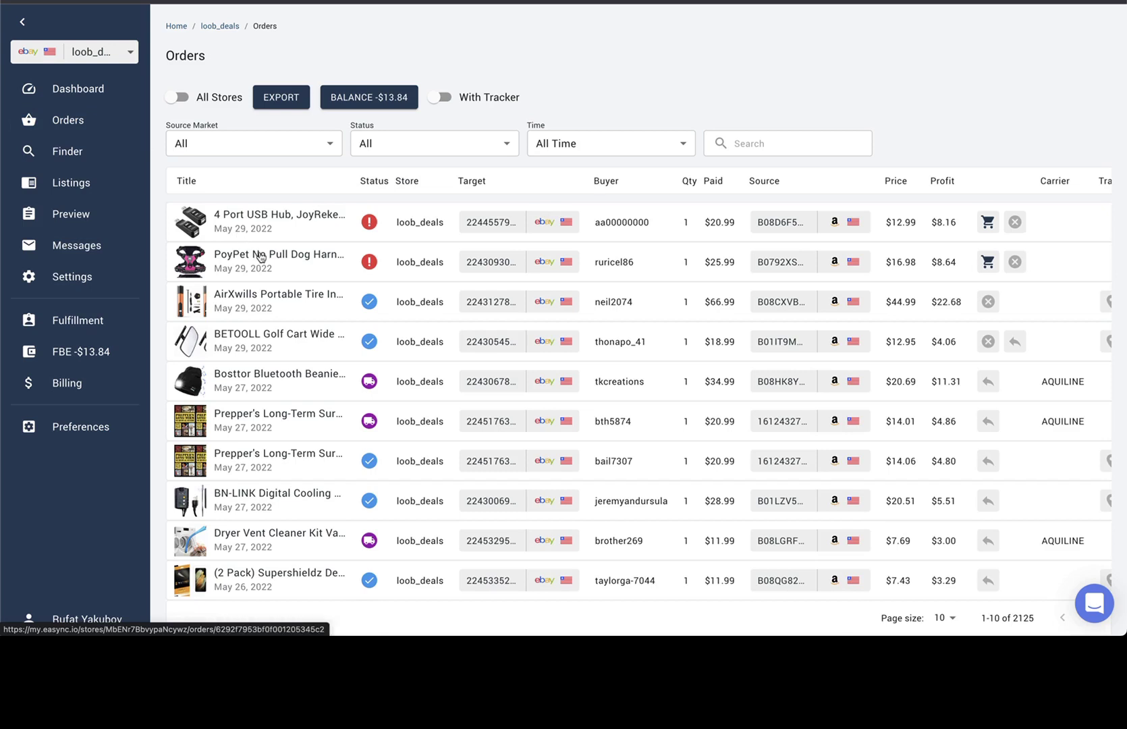